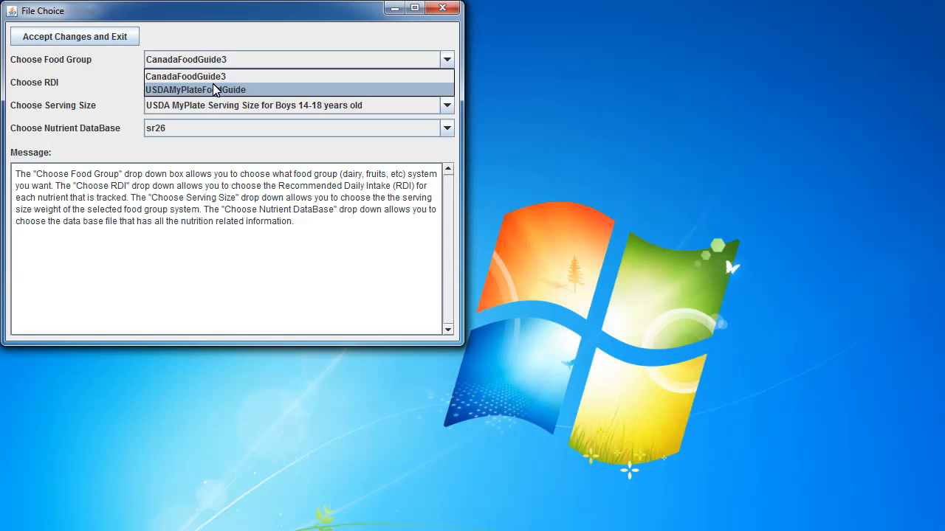
Step: Set the profile's food group to USDAMyPlateFoodGuide and its RDI to Male 31-50 years old
key(Up)
click(203, 89)
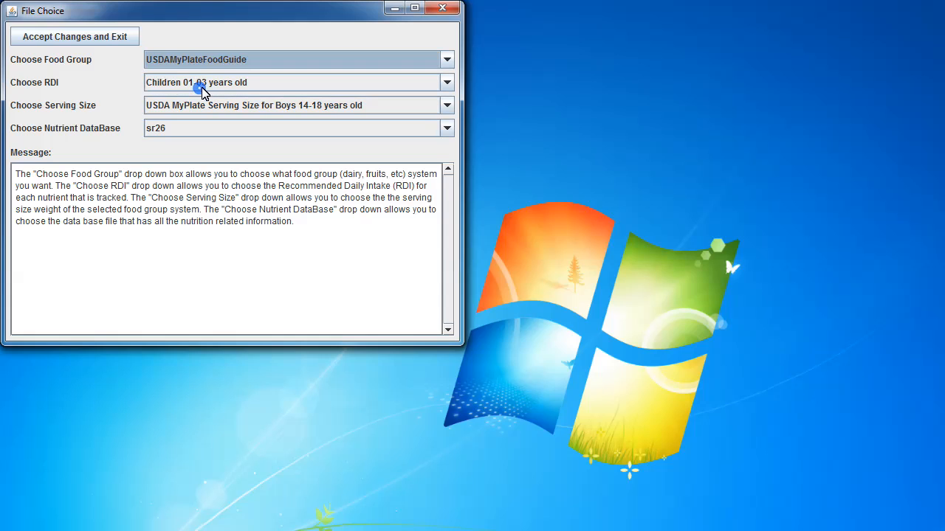
click(242, 83)
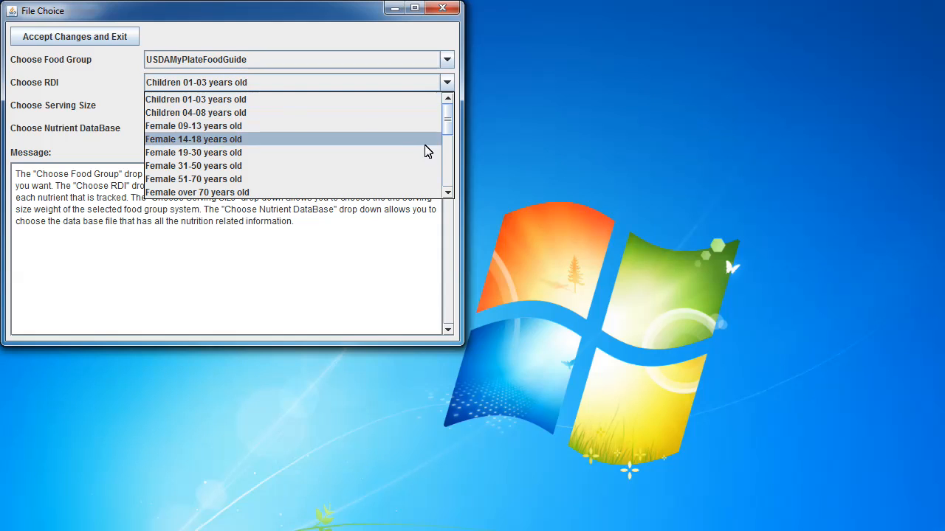
click(448, 174)
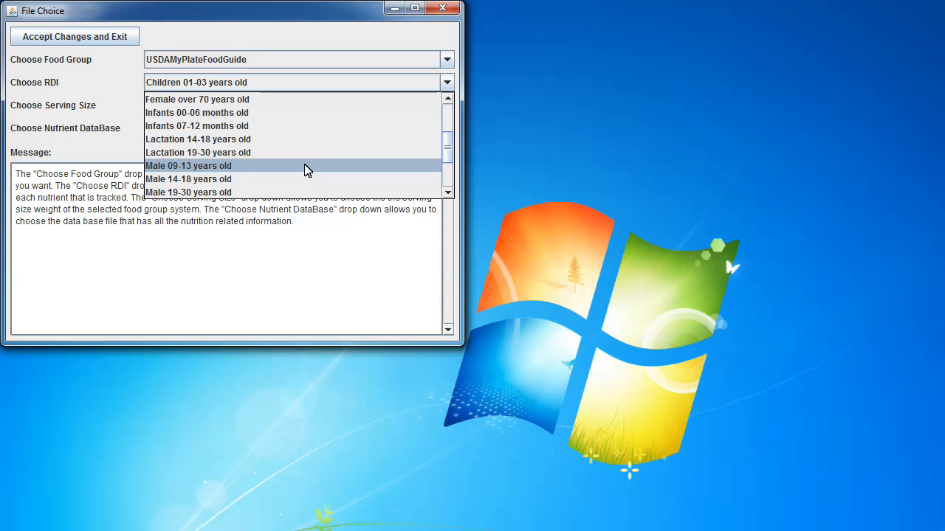
click(449, 177)
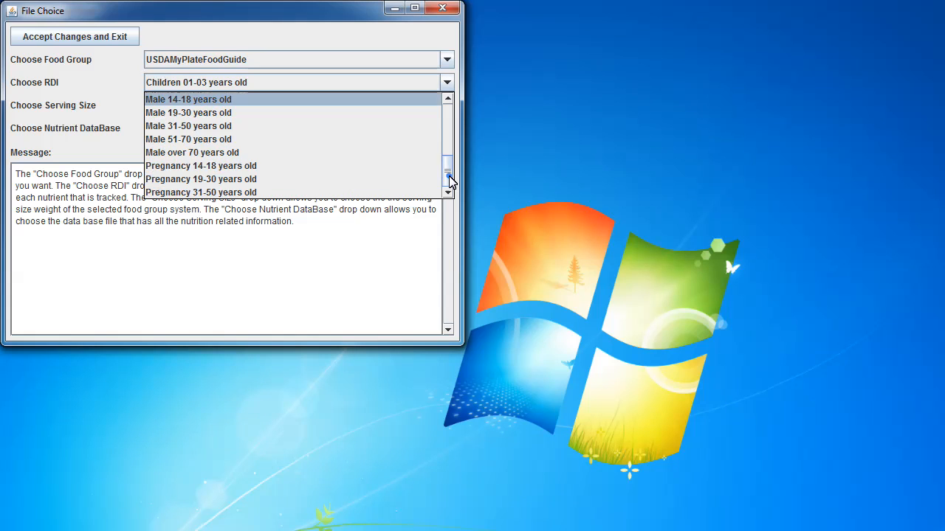
click(273, 127)
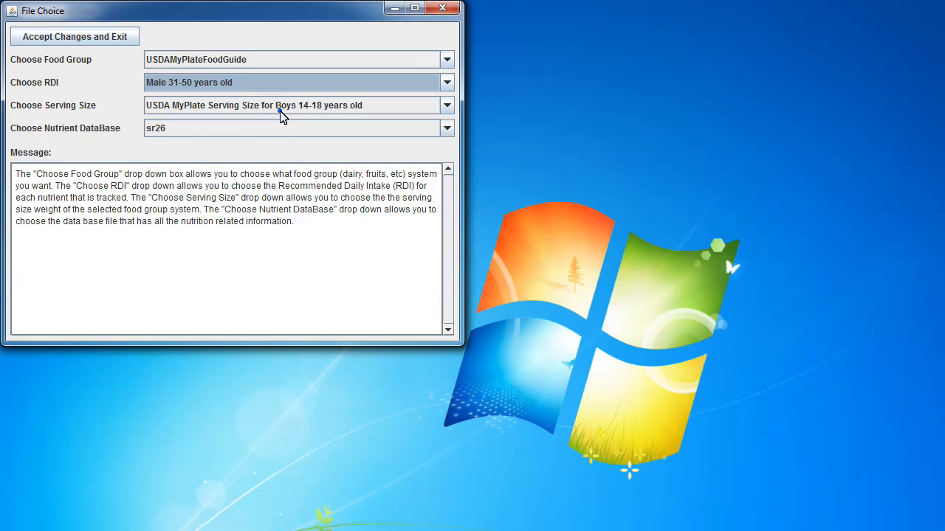
Step: Set the serving size to USDA MyPlate Serving Size for Men 31-50 years old and save the profile with the sr26 nutrient database
click(280, 111)
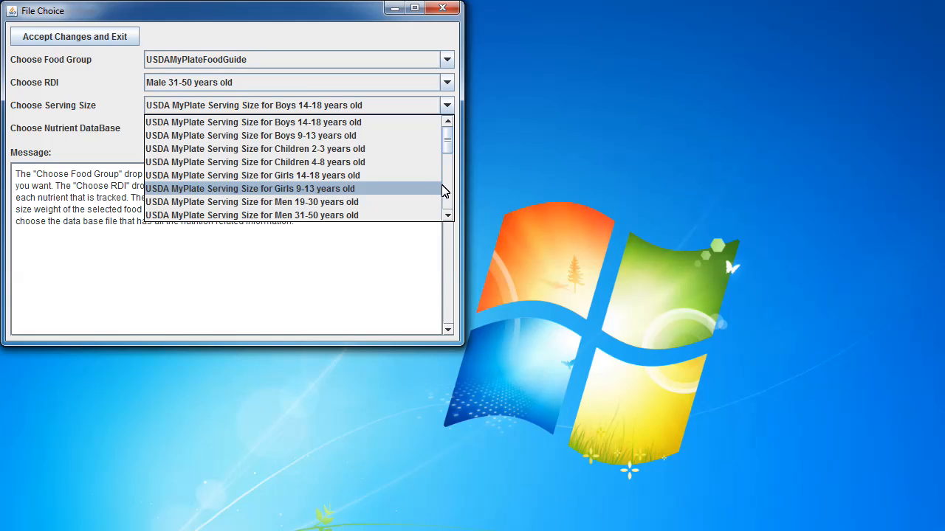
click(386, 215)
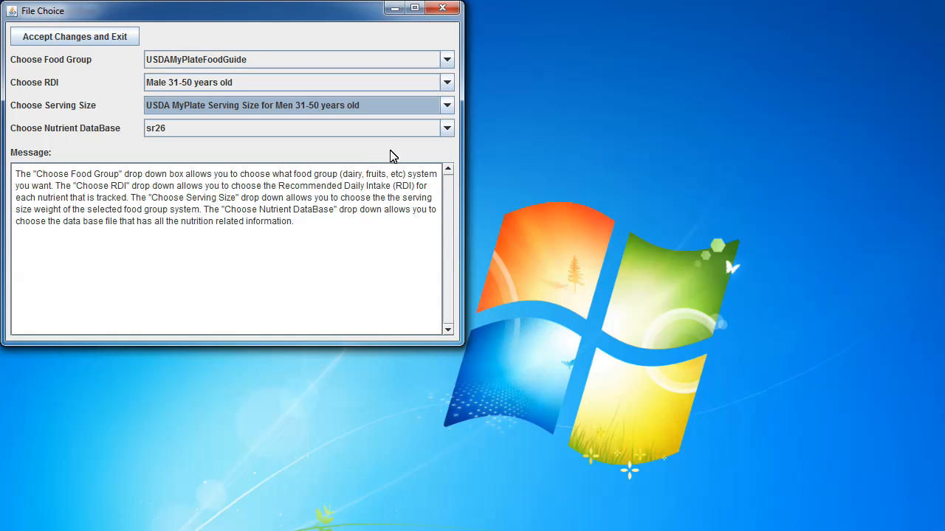
click(448, 130)
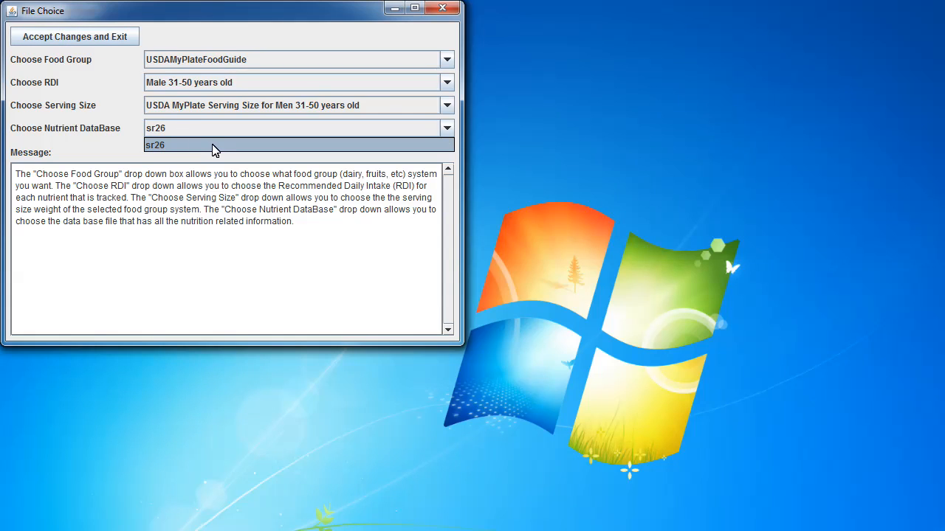
click(97, 38)
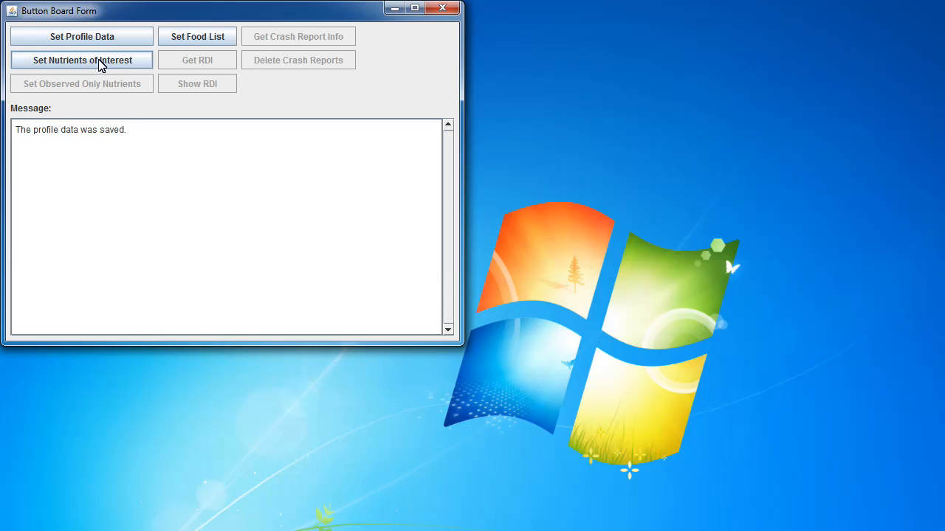
Step: Open the nutrients of interest, look through the nutrient list and unselect all nutrients
click(101, 65)
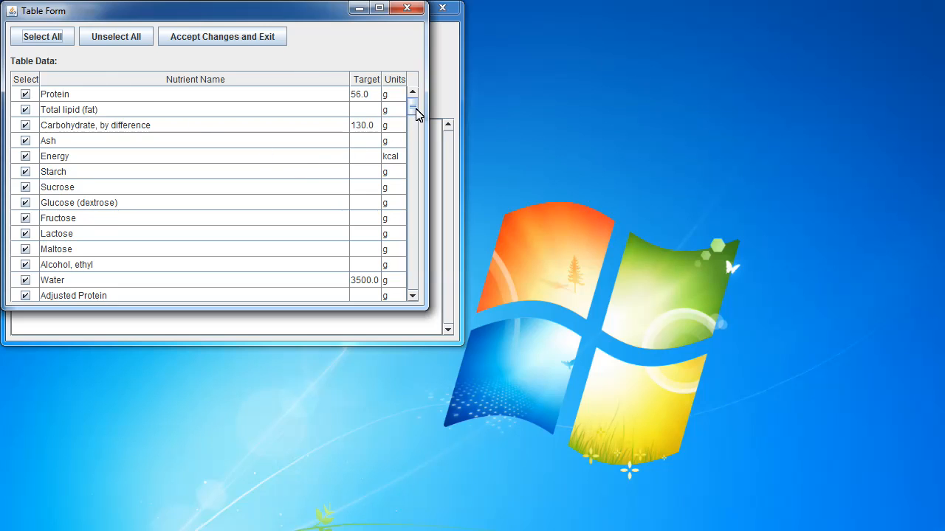
click(410, 240)
click(409, 240)
click(409, 239)
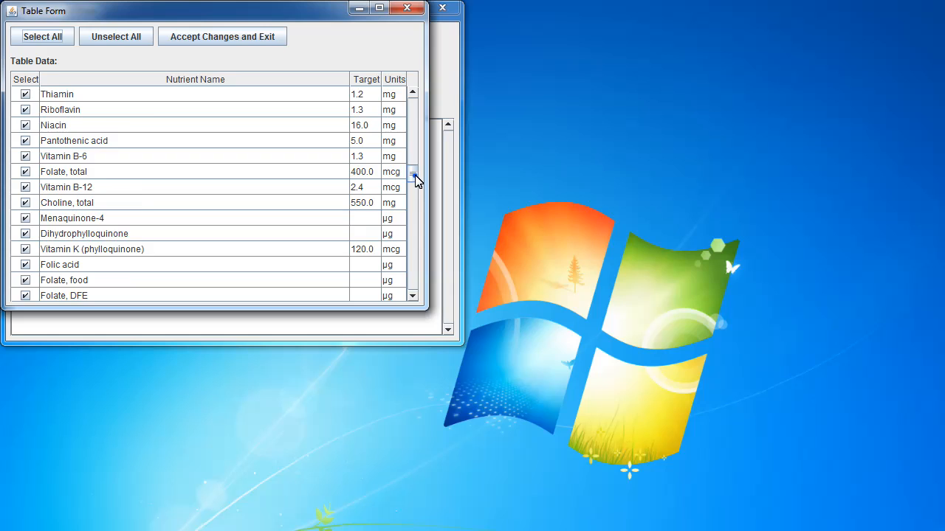
drag(415, 175, 413, 108)
click(113, 35)
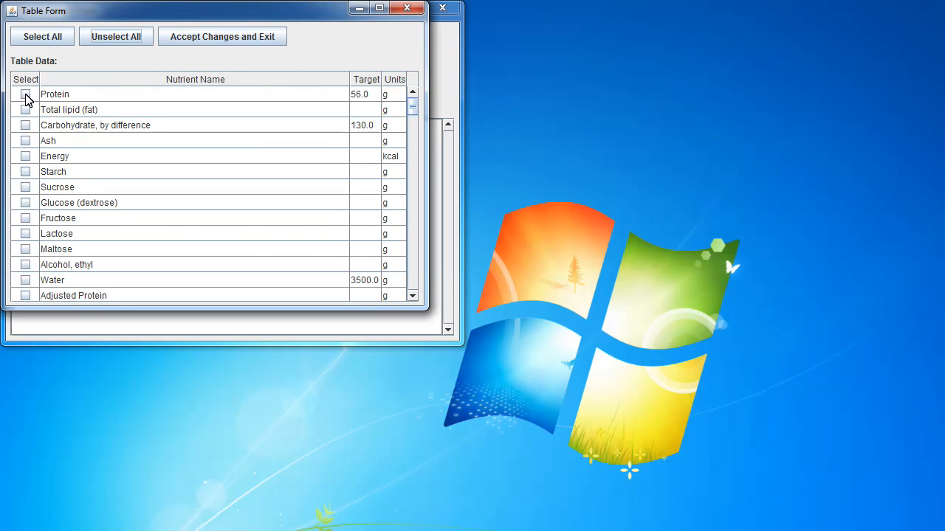
Step: Select Protein, Carbohydrate by difference, Energy, Sucrose, Fructose, Maltose and Water as nutrients of interest and save the selection
click(26, 94)
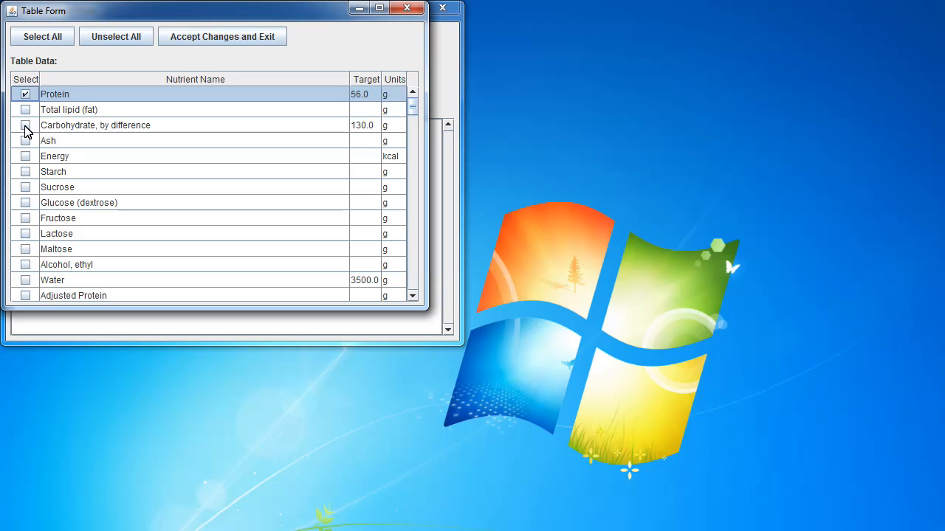
click(26, 127)
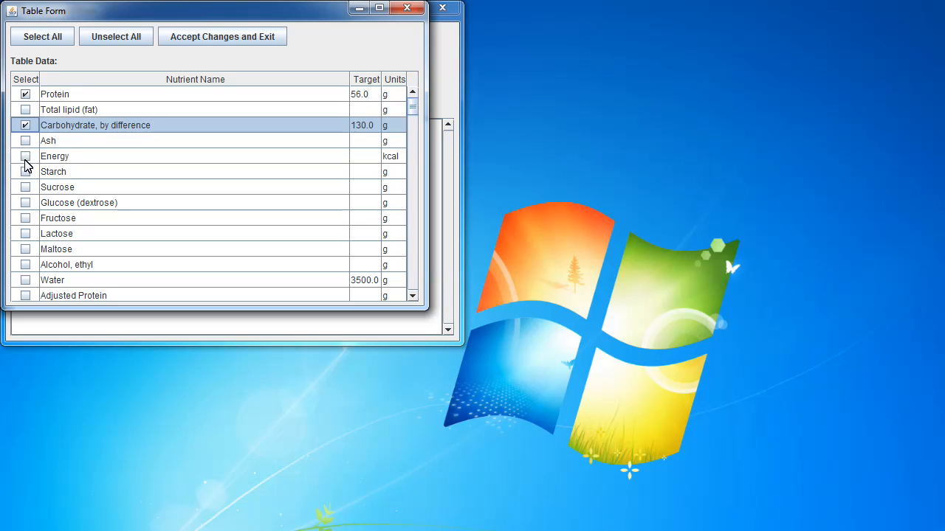
click(25, 158)
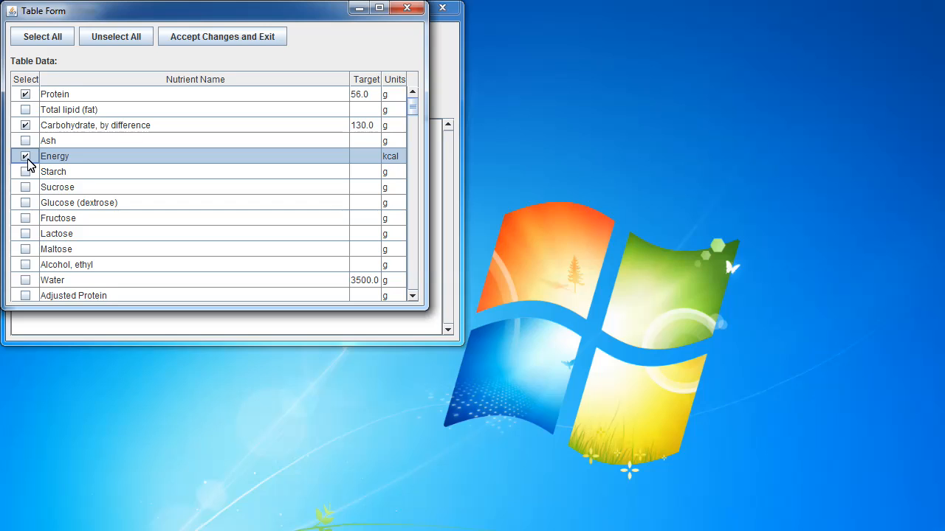
click(26, 189)
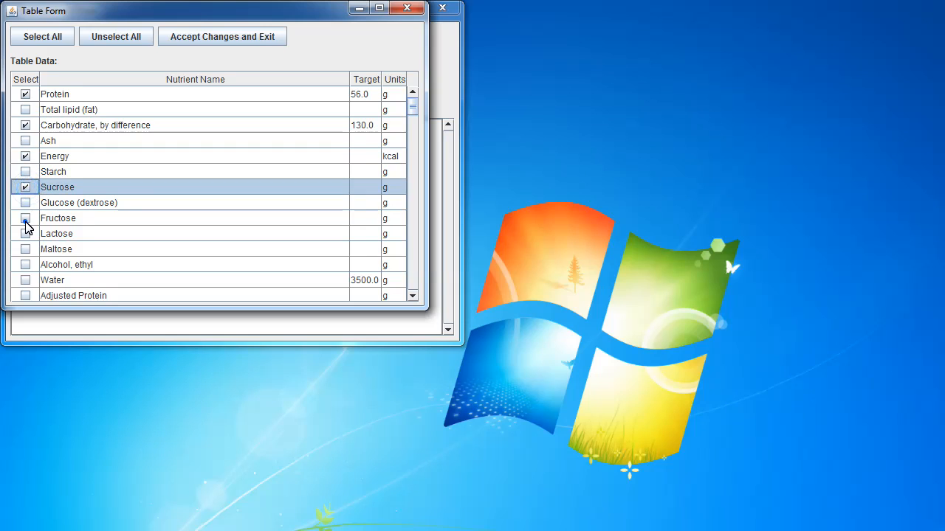
click(26, 221)
click(26, 250)
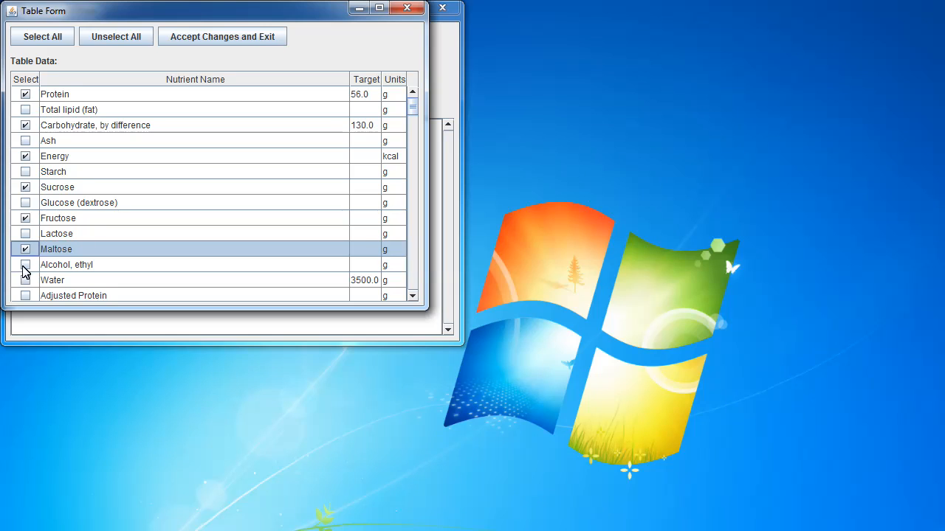
click(25, 281)
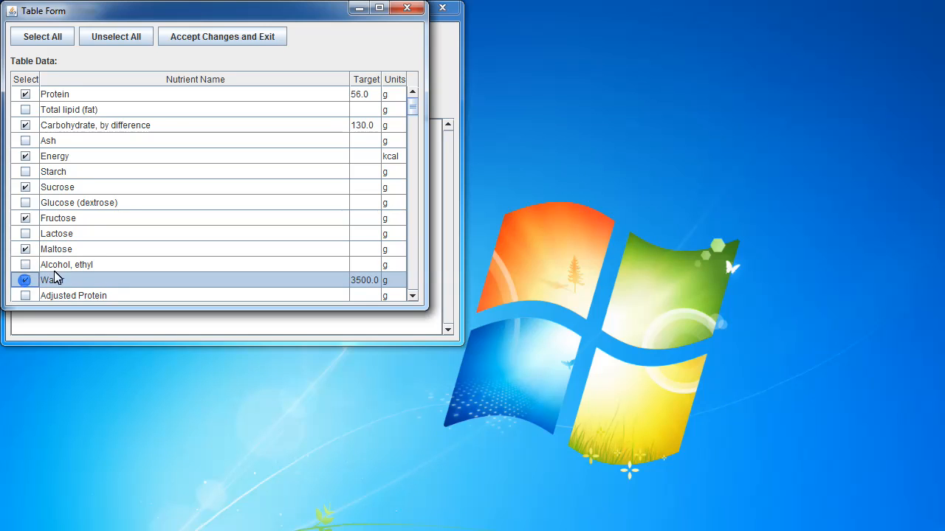
click(219, 40)
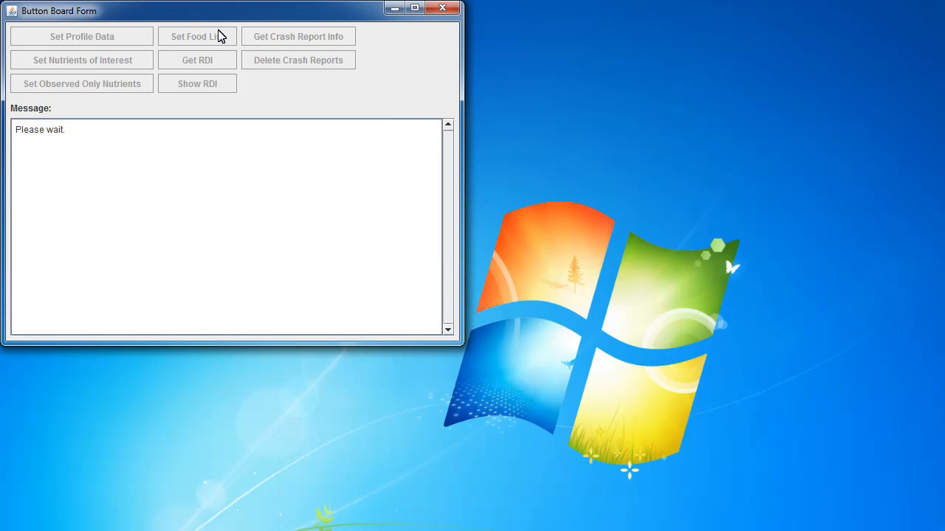
Step: Exclude Protein from the observed only nutrients and save the list
click(115, 86)
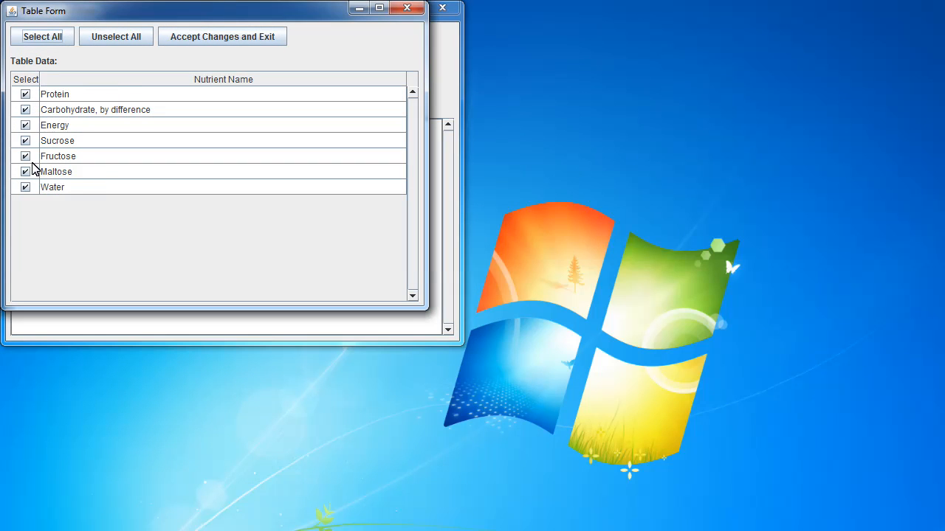
click(28, 95)
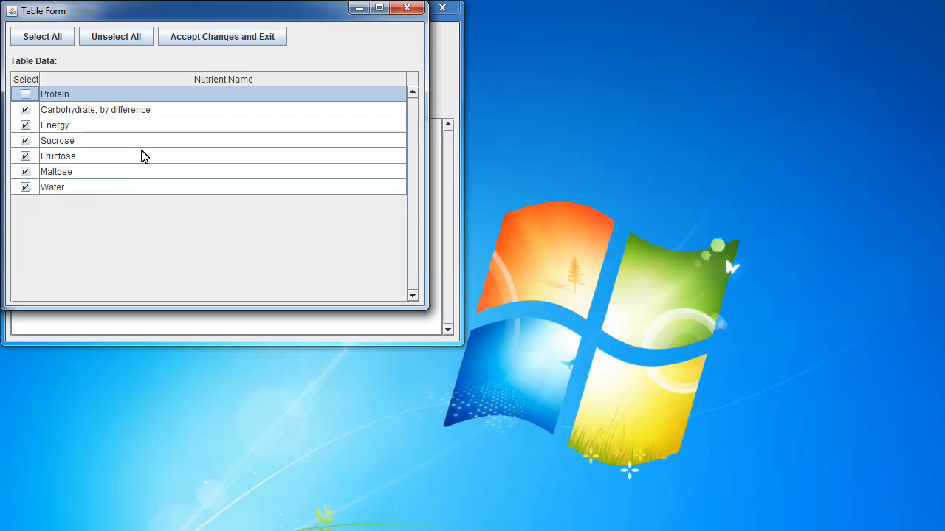
click(211, 40)
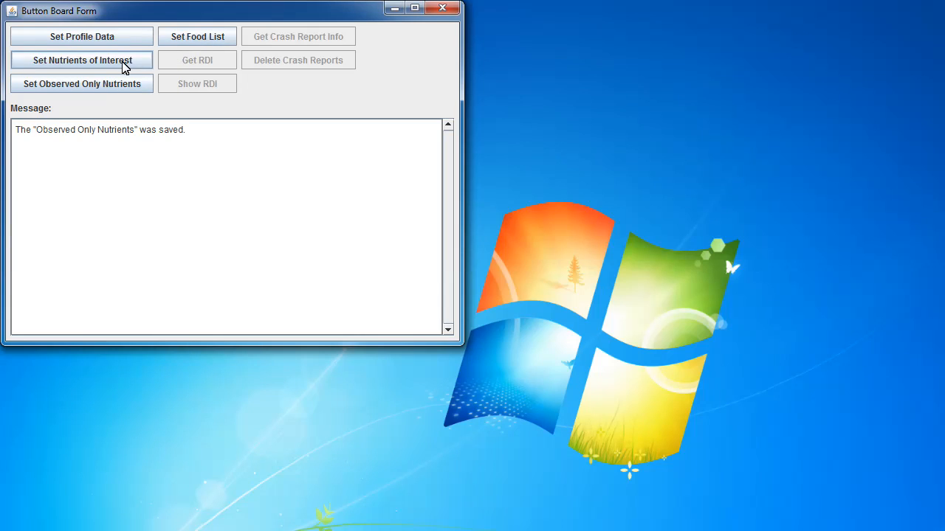
Step: Set the Energy target to 2000 kcal in the nutrients of interest and save the change
click(125, 67)
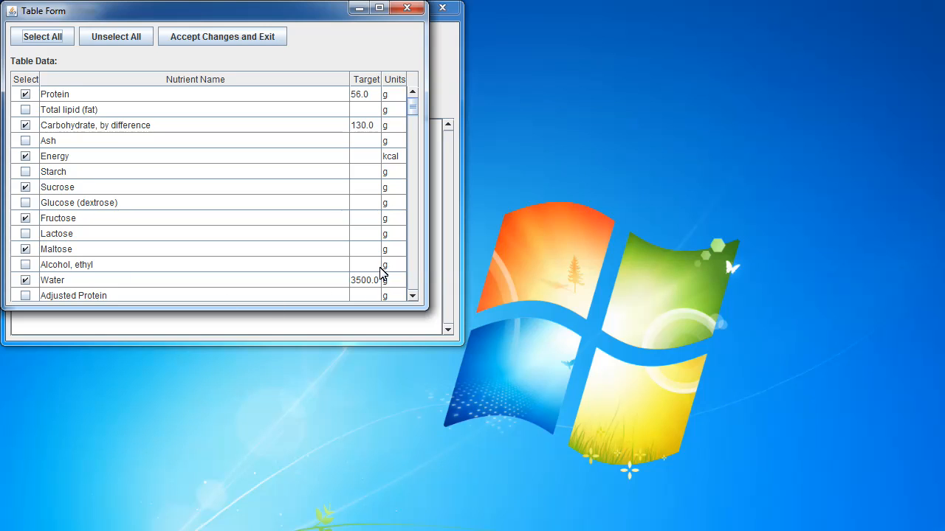
click(367, 156)
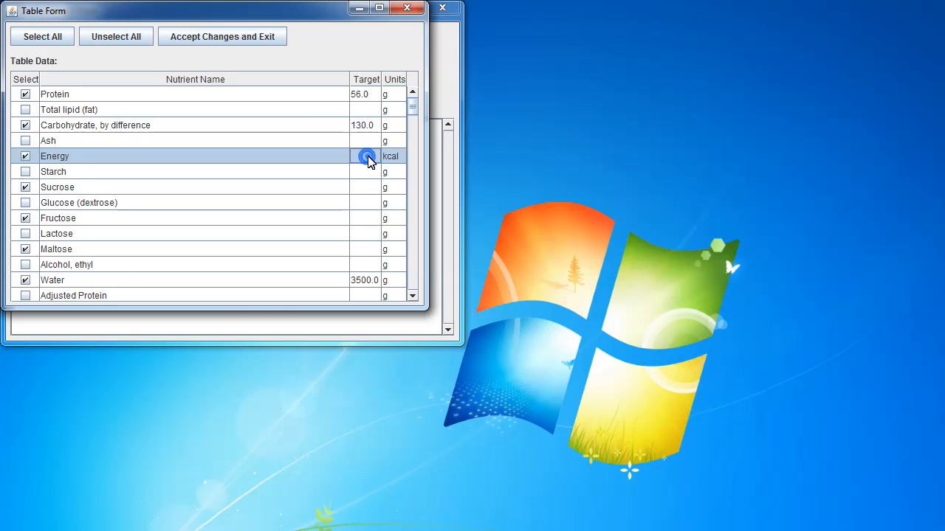
text(2000)
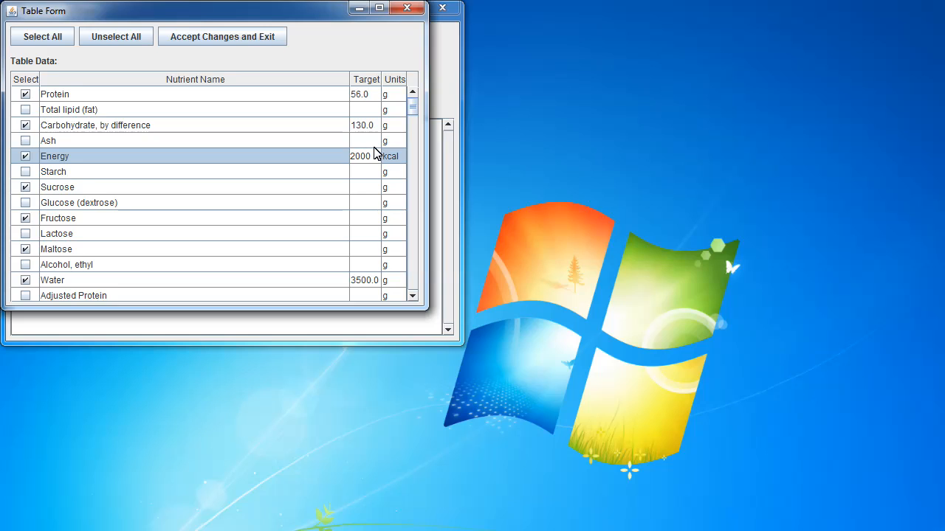
key(Return)
click(266, 34)
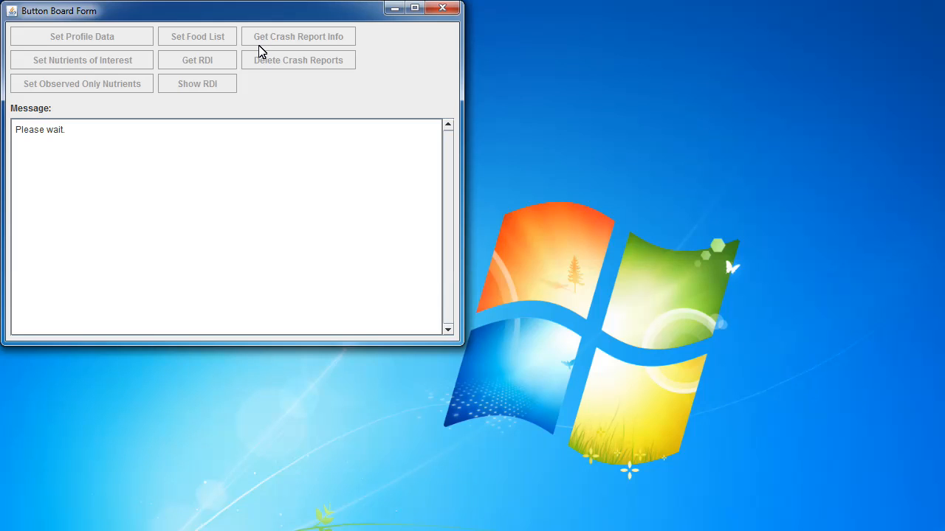
Step: Open the food list search, run an "And" search for "cereal oats" and close the results without choosing a food
click(203, 42)
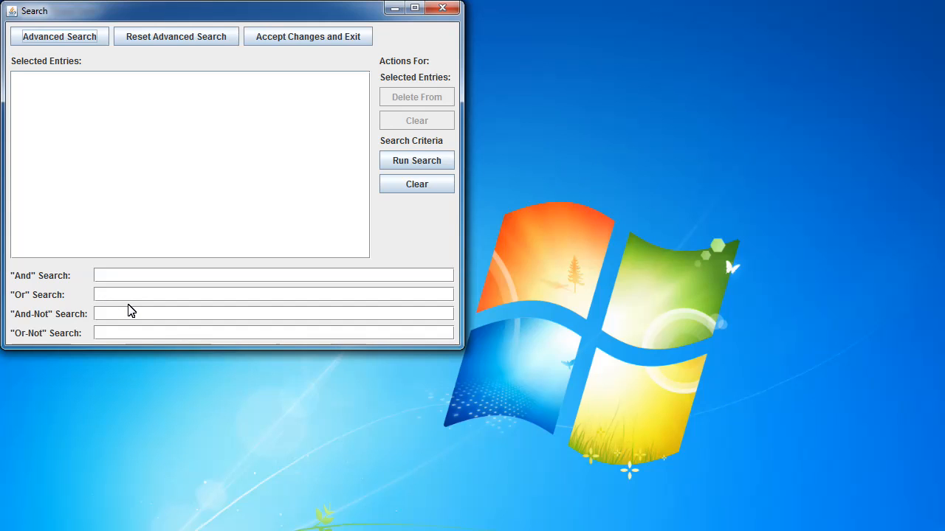
click(126, 276)
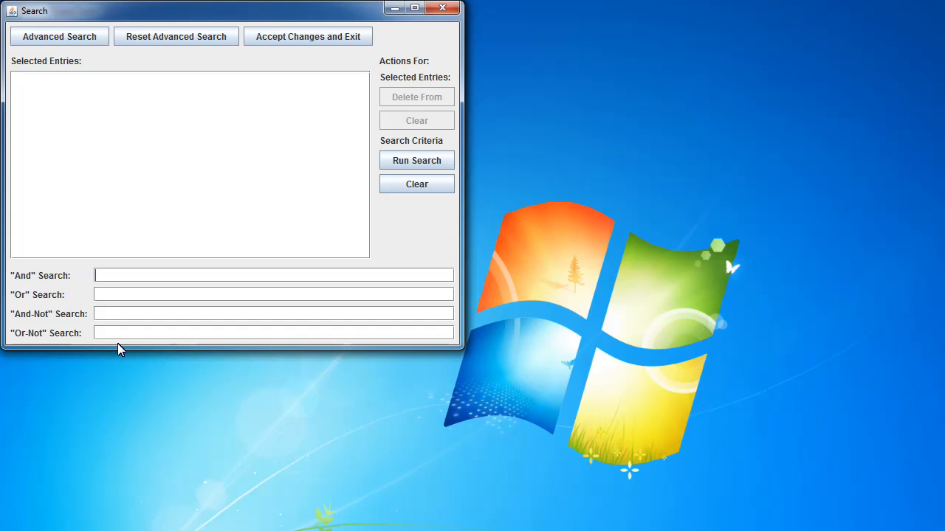
text(cereal oats)
click(391, 160)
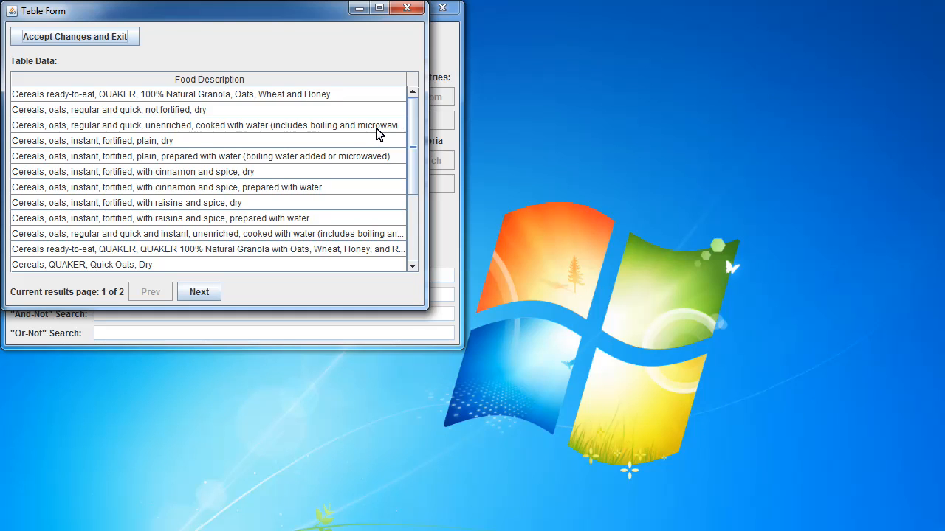
click(409, 8)
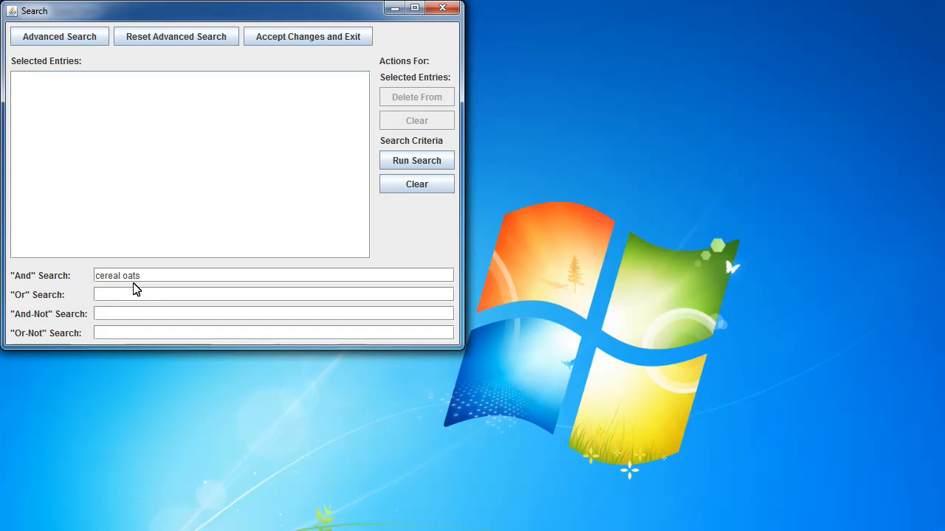
Step: Rerun the search with "micro" as the "And-Not" term and add "Cereals, oats, regular and quick, not fortified, dry" to the selected entries
click(128, 316)
text(micro)
click(403, 165)
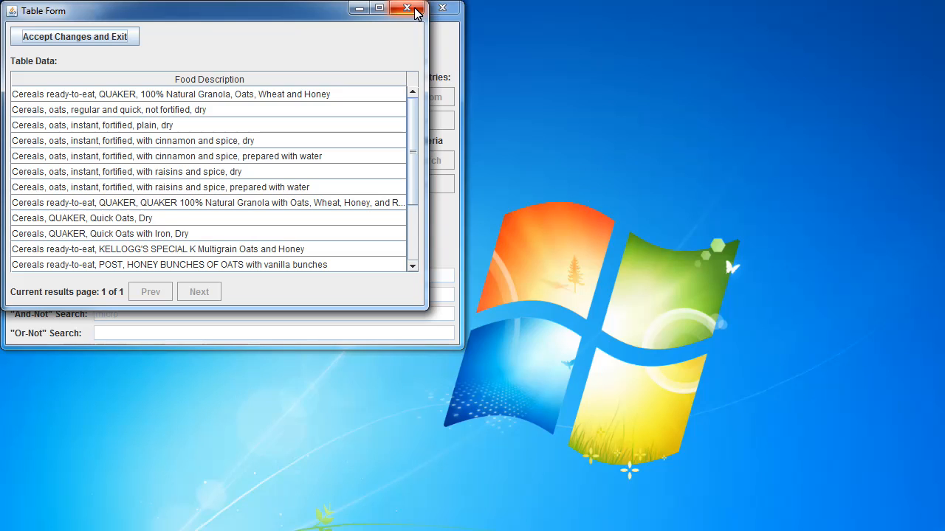
click(101, 118)
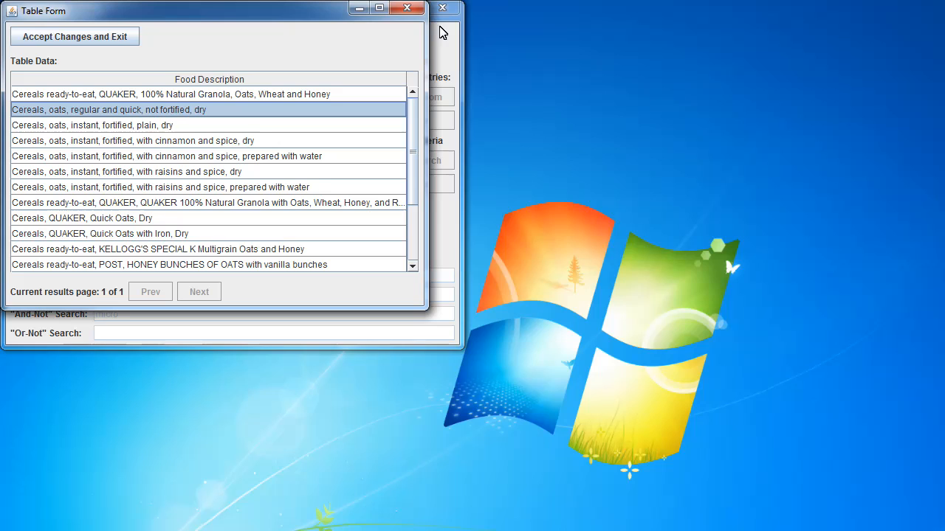
click(70, 41)
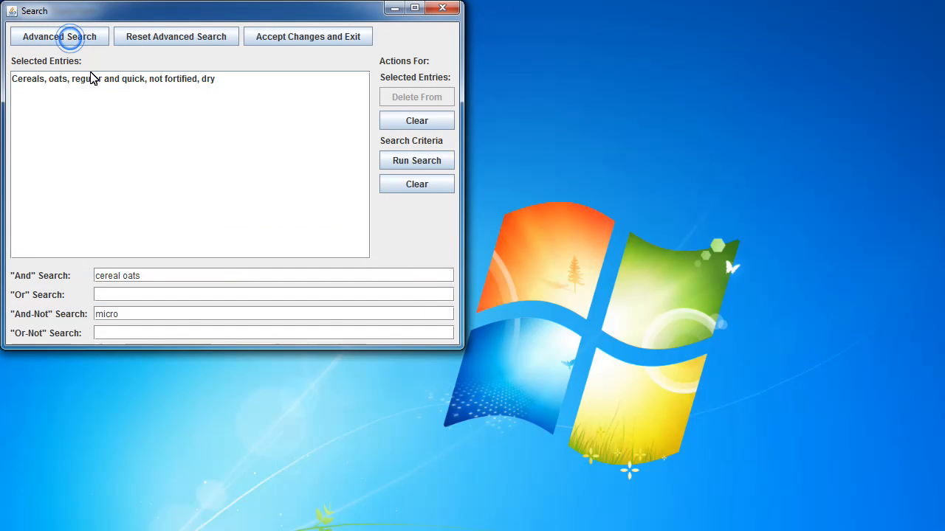
Step: Remove the "And-Not" term, run an "And" search for "potatoes boiled" and add "Potatoes, boiled, cooked in skin, flesh, without salt" to the selected entries
drag(143, 315, 61, 301)
key(BackSpace)
drag(148, 276, 4, 258)
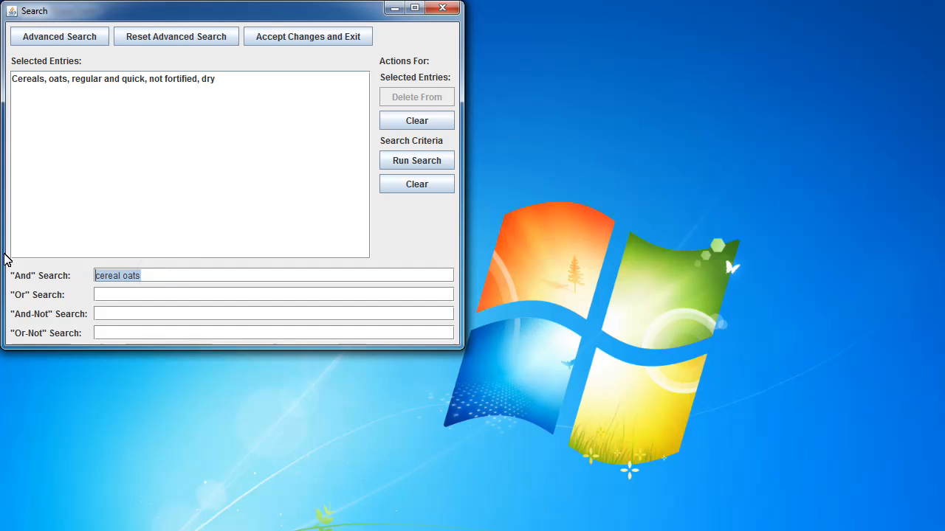
text(pot)
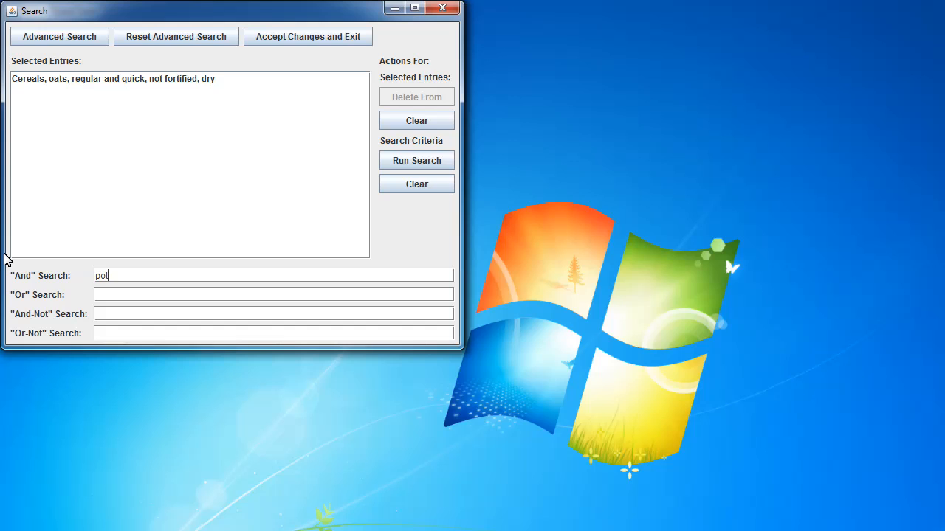
text(atoes boiled)
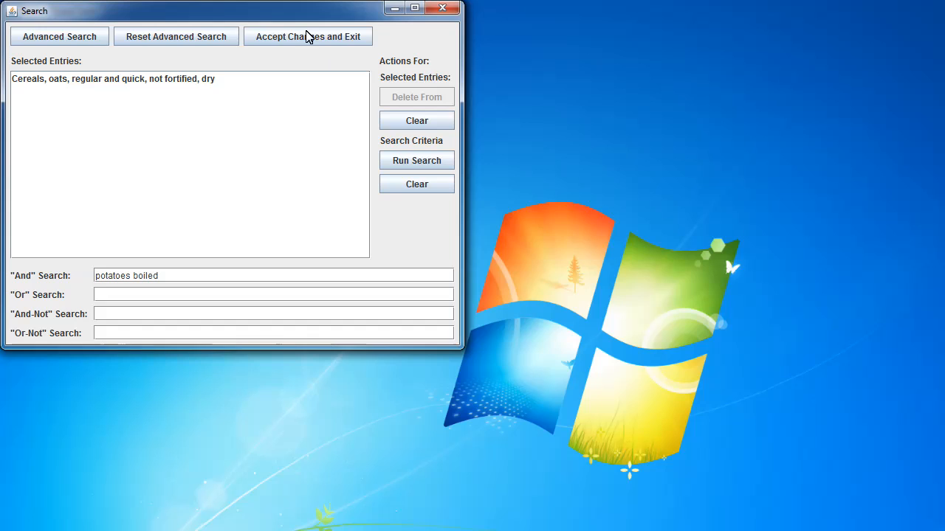
click(436, 169)
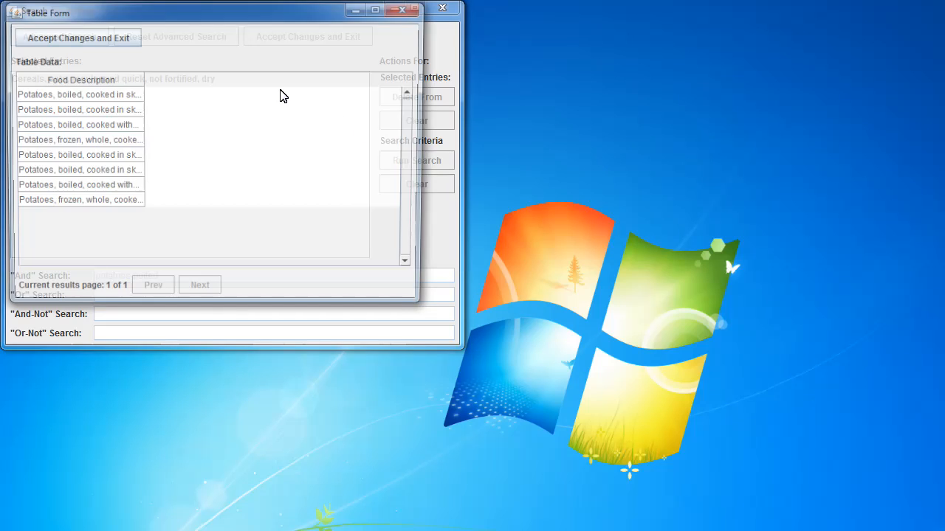
click(200, 95)
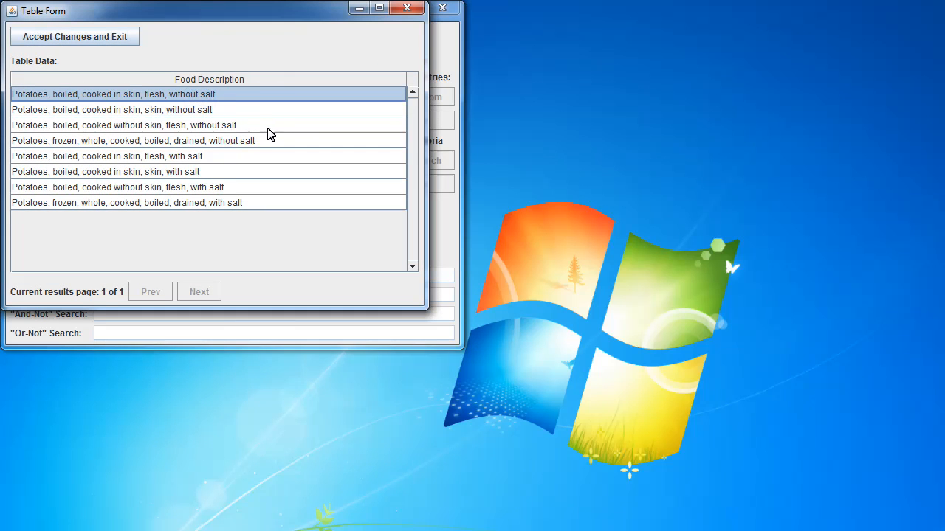
click(96, 37)
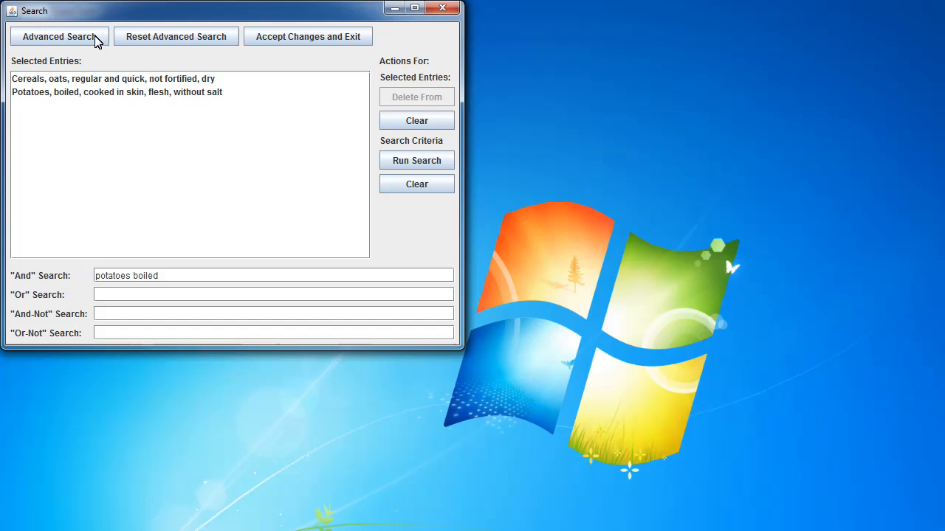
Step: Run an "And" search for "3.25" and add "Milk, whole, 3.25% milkfat, with added vitamin D" to the selected entries
click(200, 281)
click(175, 276)
drag(174, 277, 21, 264)
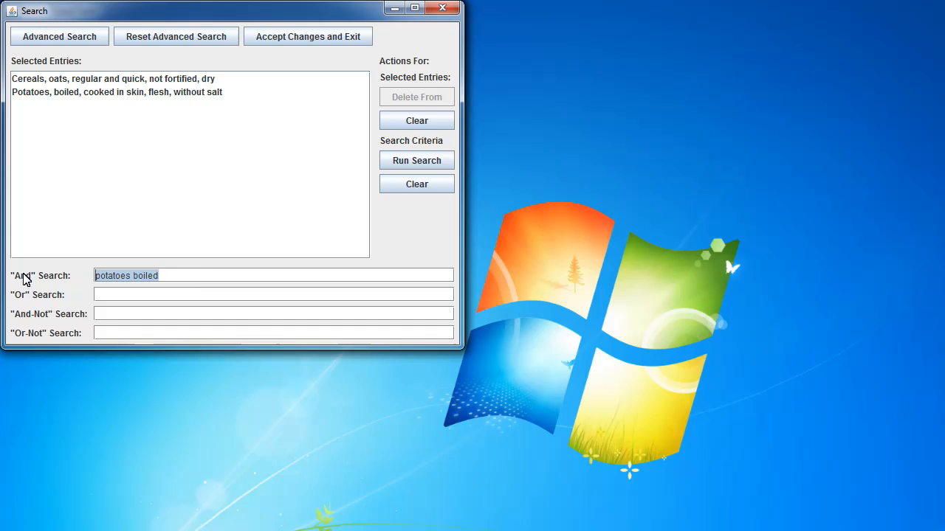
text(3.25)
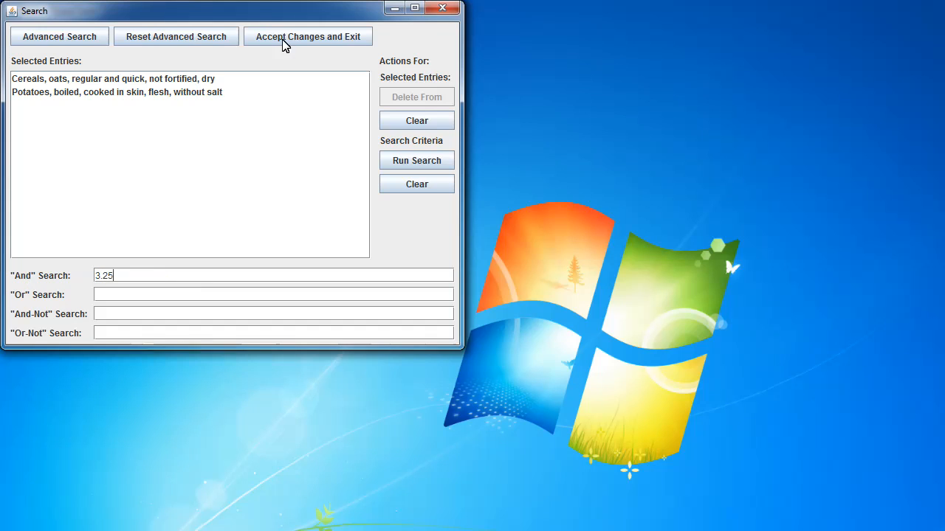
click(400, 172)
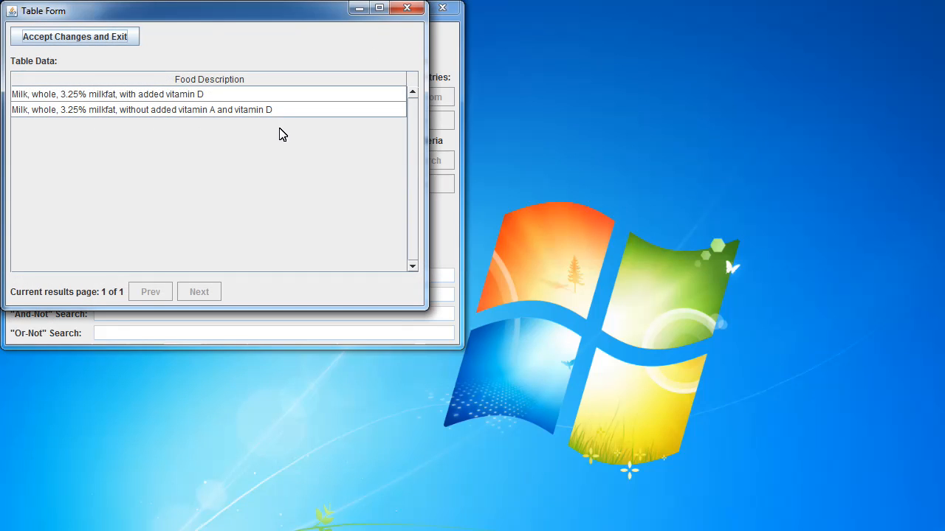
click(127, 92)
click(74, 41)
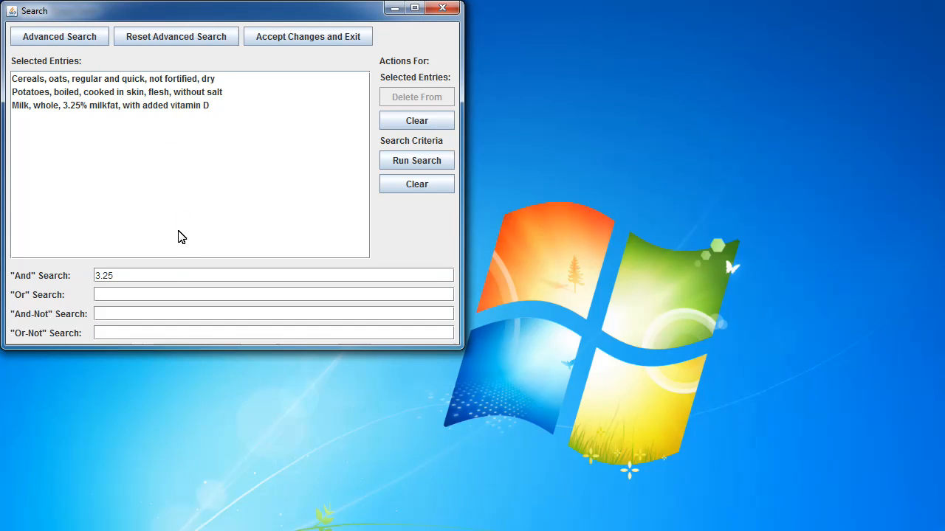
Step: Run an "And" search for "cabbage raw" and add "Cabbage, raw" to the selected entries
double_click(169, 274)
text(cabbage raw)
click(434, 164)
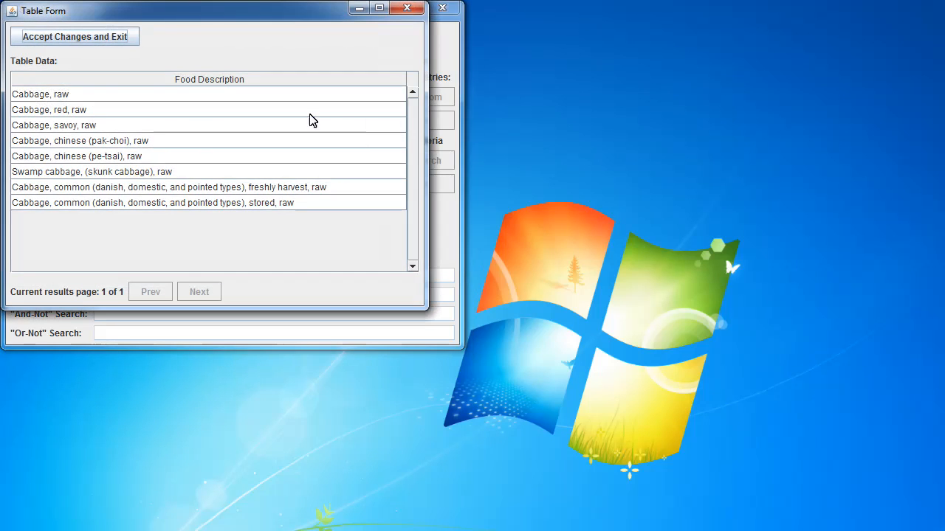
click(69, 95)
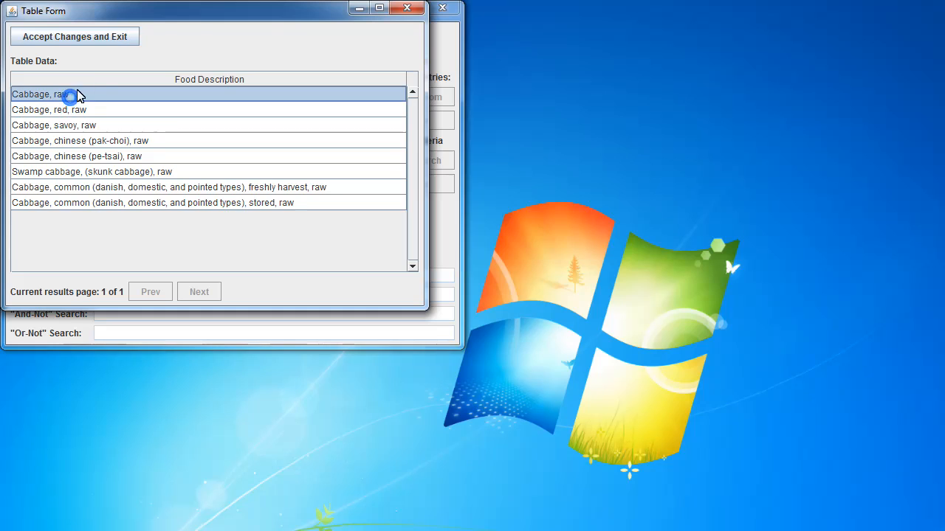
click(102, 45)
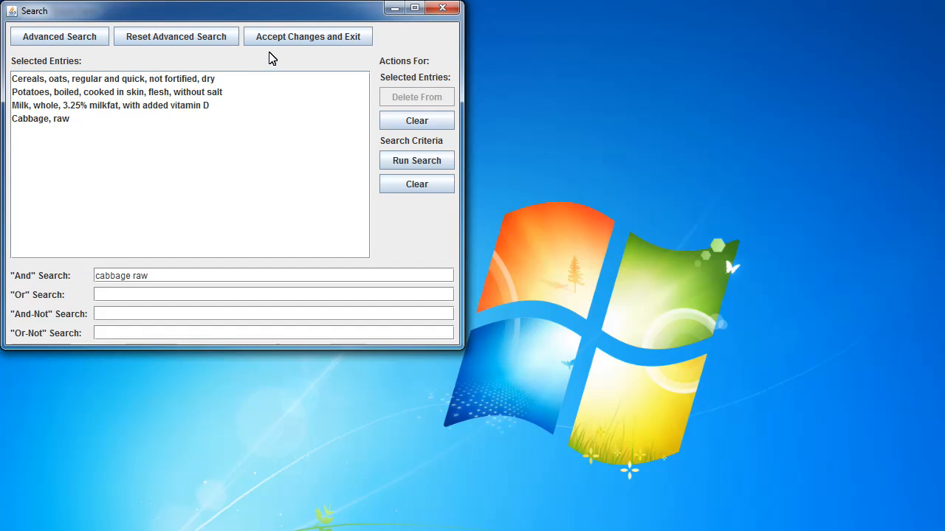
Step: Examine the Dairy and Protein foods custom groups in the advanced search, including their included and excluded foods, and close it without changes
click(46, 41)
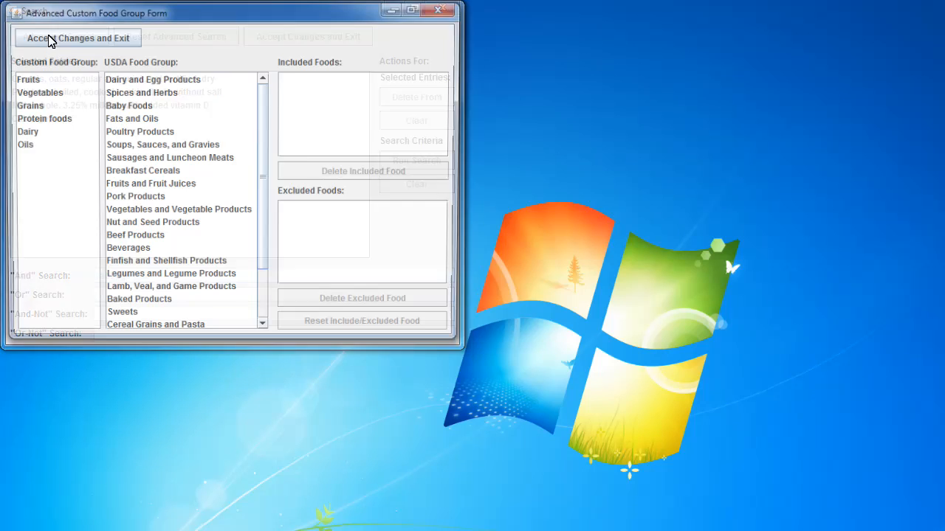
click(158, 79)
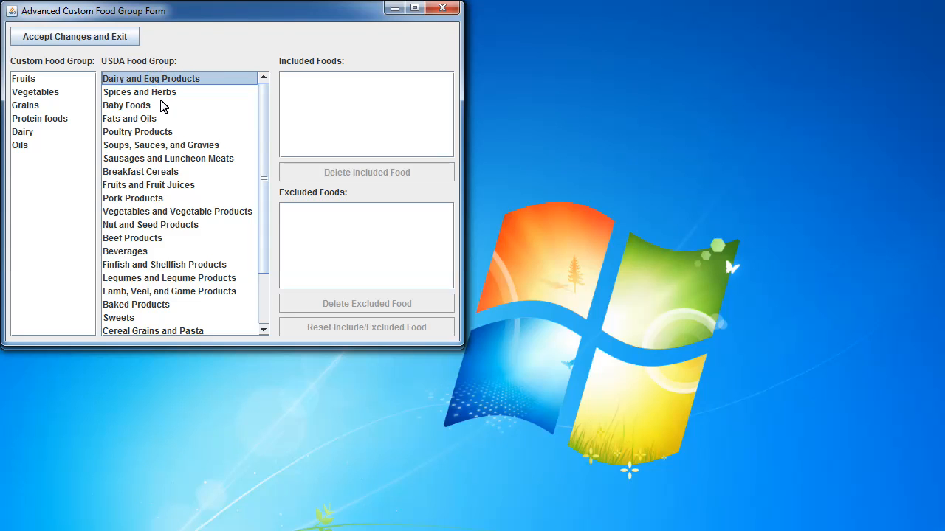
click(22, 132)
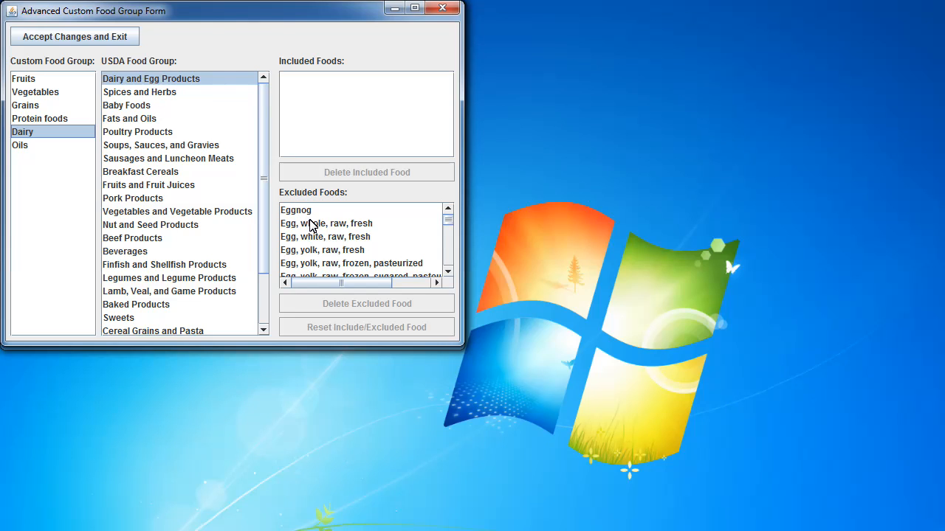
click(51, 121)
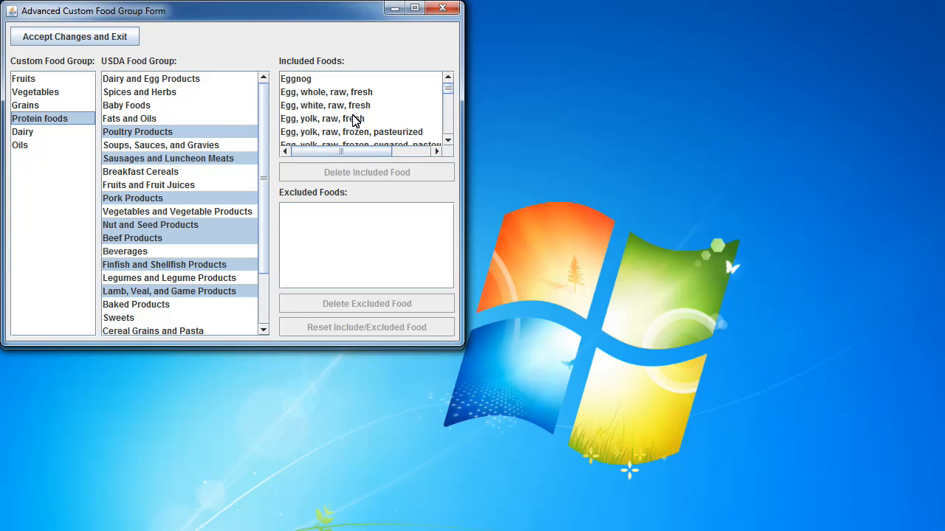
click(443, 10)
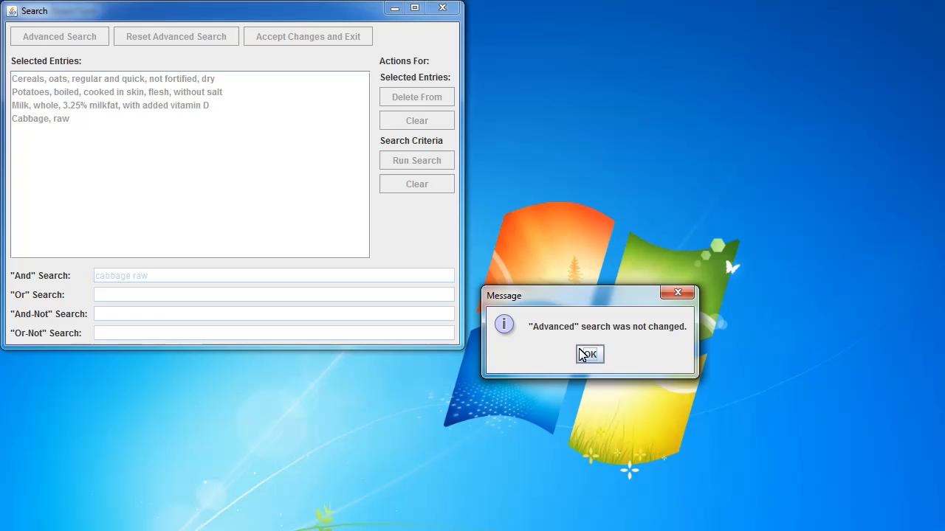
click(588, 354)
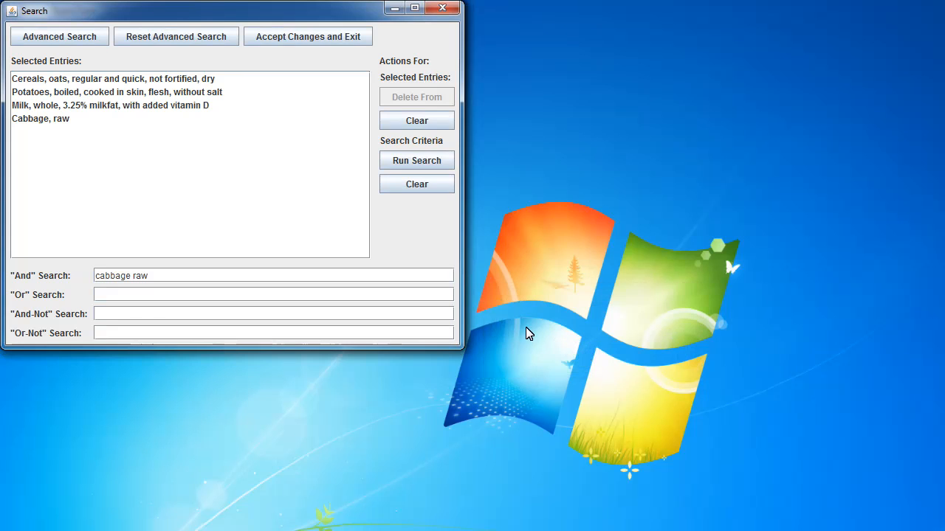
Step: Accept the selected foods, open the RDI table with Get RDI and enlarge its window so all foods and nutrients fit
click(300, 37)
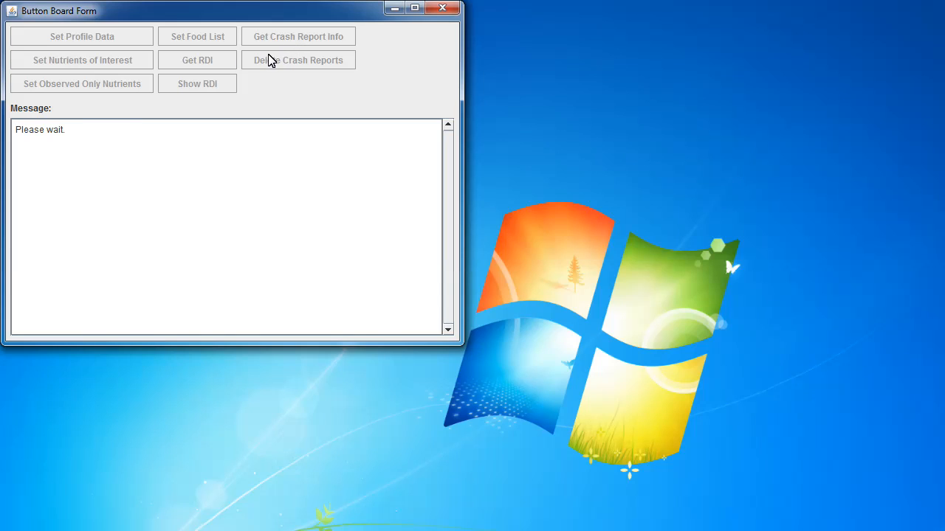
click(208, 62)
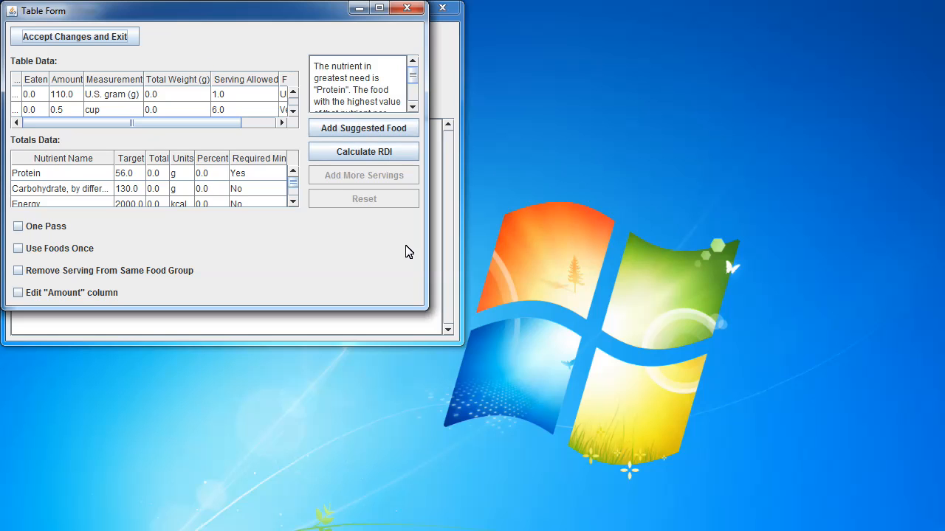
drag(430, 310, 646, 461)
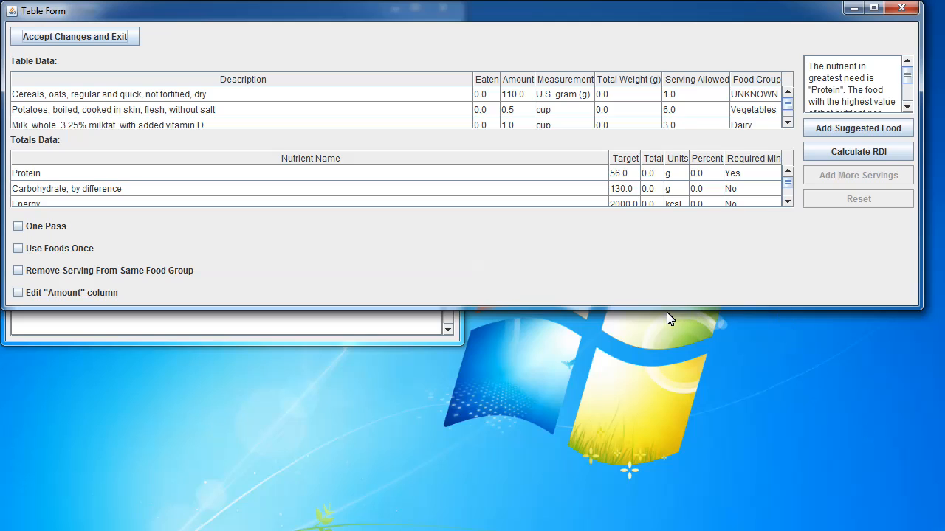
drag(645, 310, 625, 453)
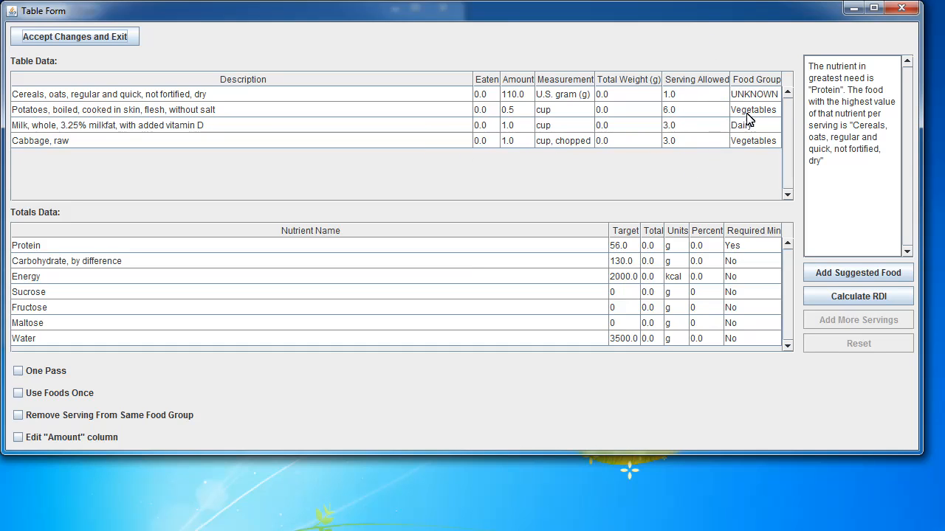
Step: Examine the measurement units available for the oats cereal without choosing another one
click(565, 97)
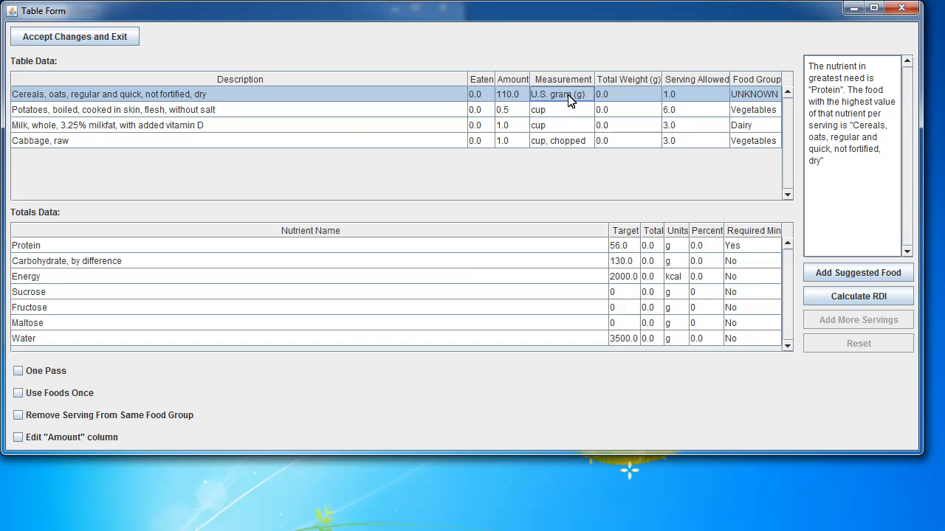
click(567, 96)
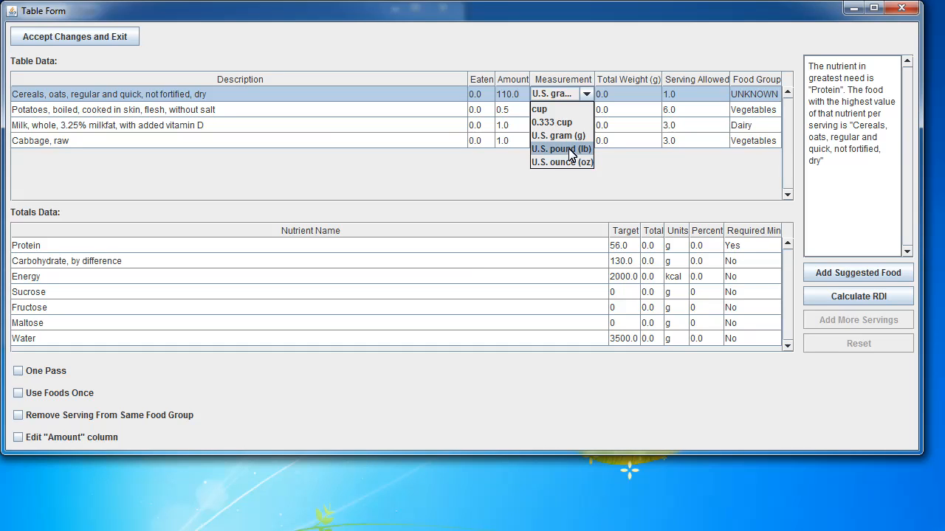
click(493, 179)
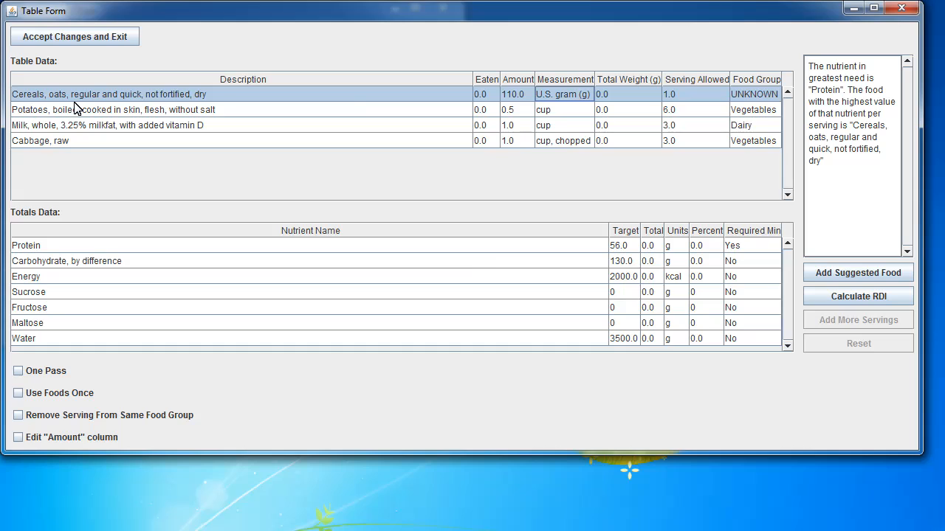
click(564, 95)
click(564, 101)
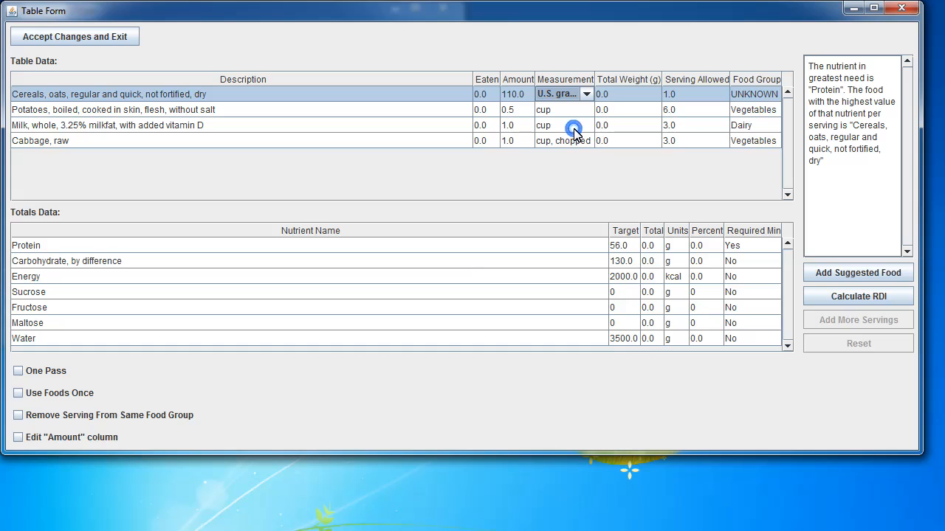
Step: Change the whole milk's measurement to fl oz and return it to cup
click(575, 126)
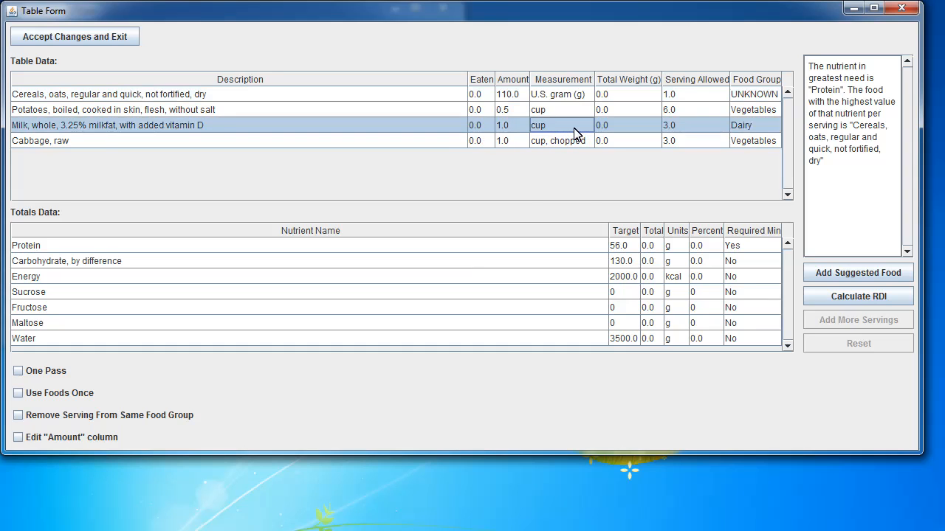
click(573, 128)
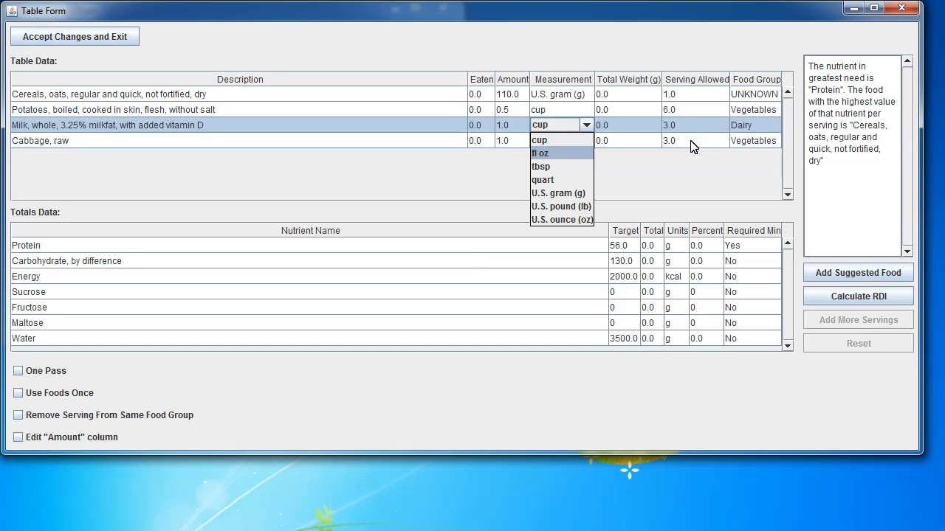
click(555, 157)
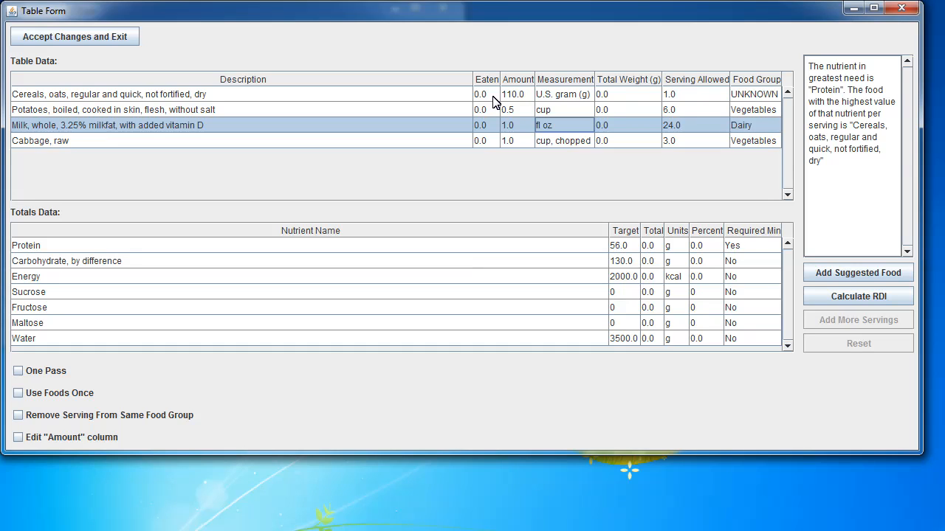
click(577, 127)
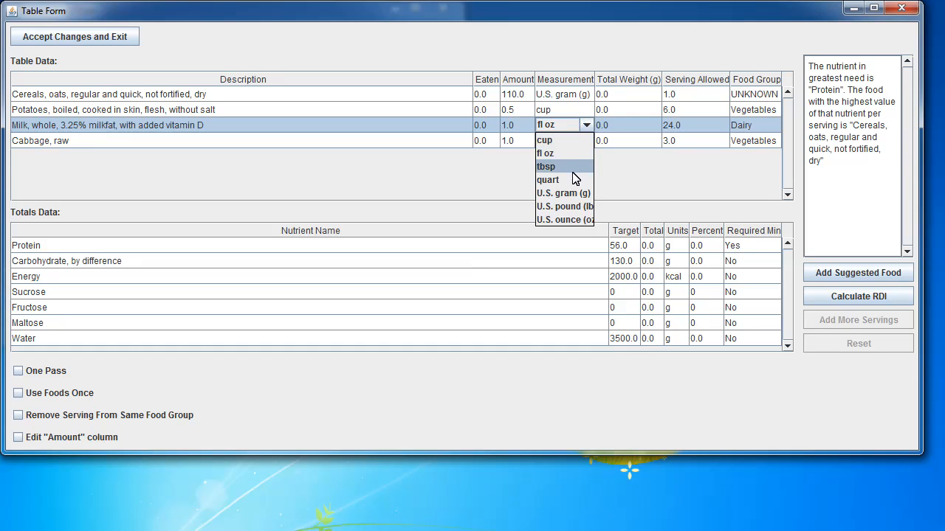
click(574, 140)
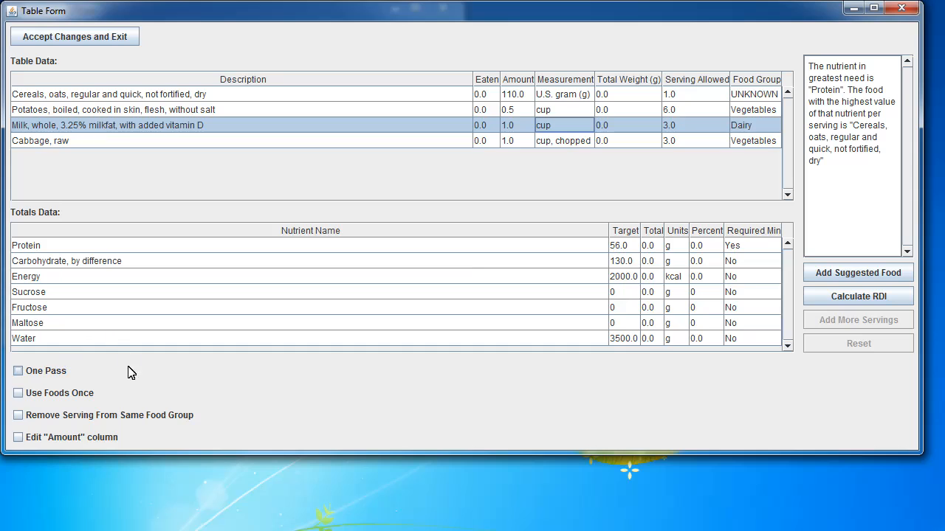
Step: Calculate the RDI for the listed foods and reset the calculation with One Pass enabled
click(845, 295)
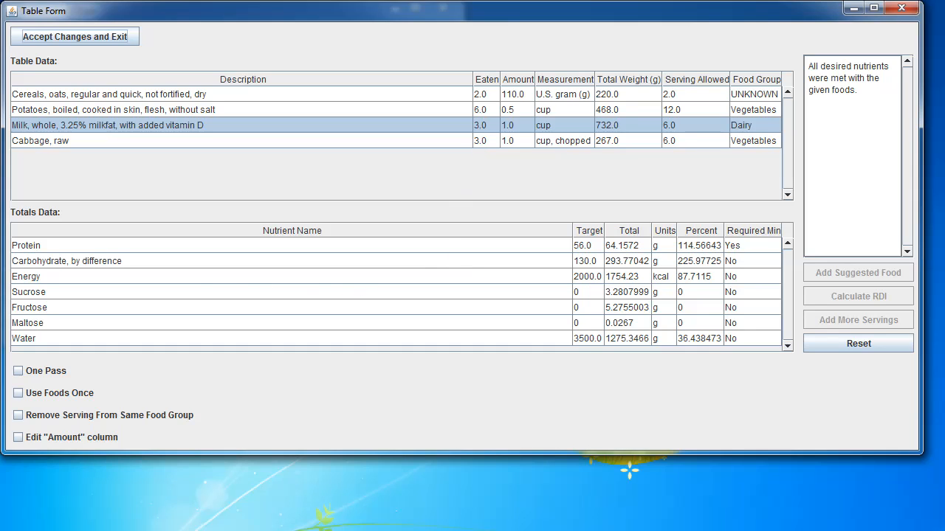
click(19, 372)
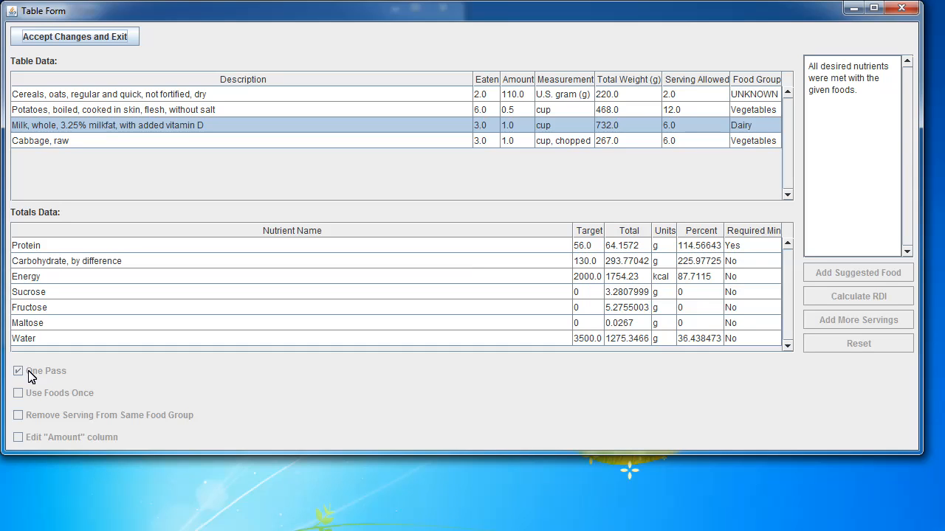
click(848, 344)
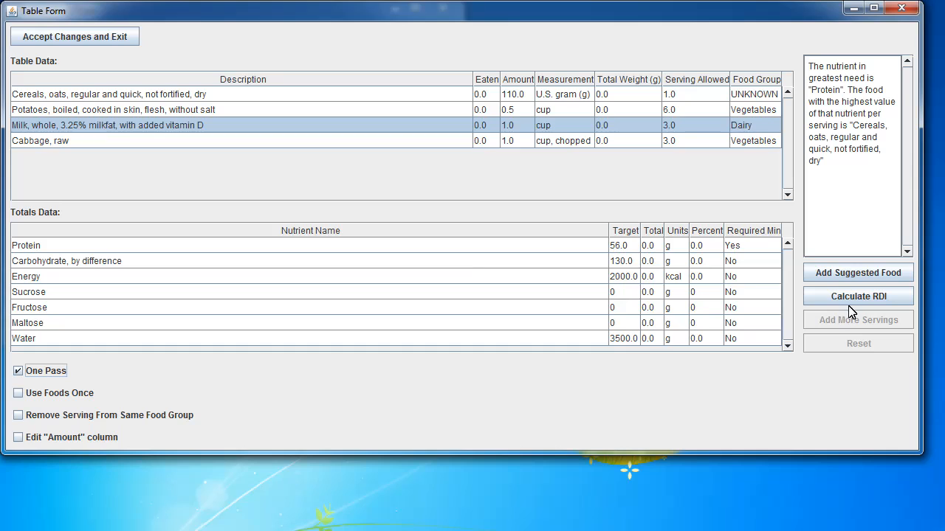
Step: Calculate the RDI in One Pass mode, recalculate it with one more round of servings, and reset the table
click(847, 296)
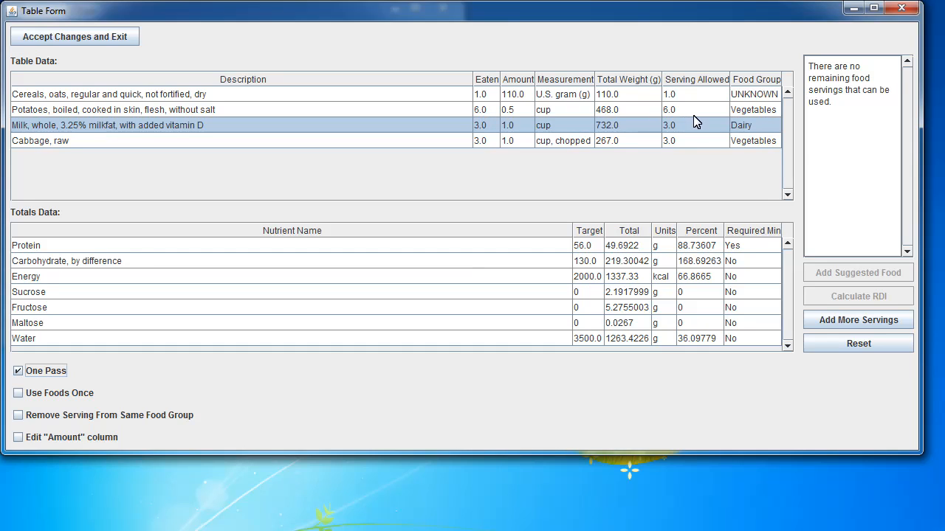
click(836, 332)
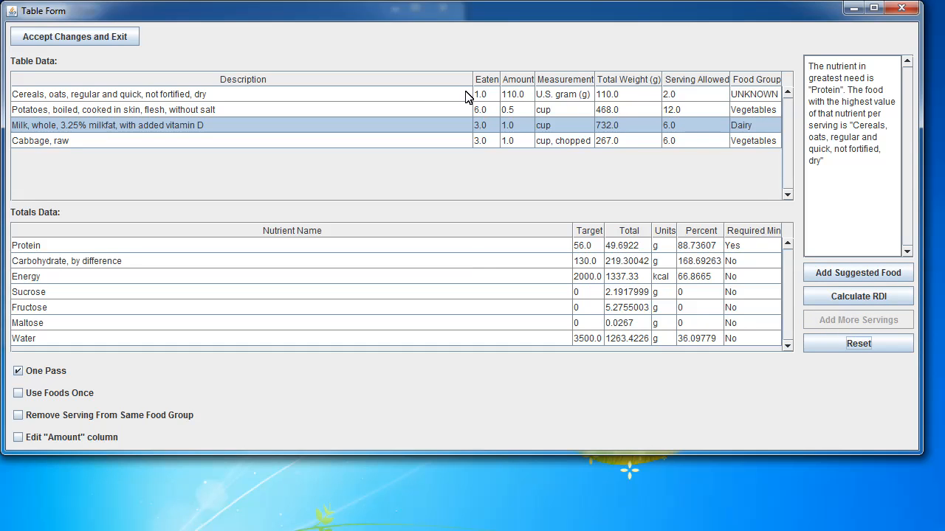
click(854, 299)
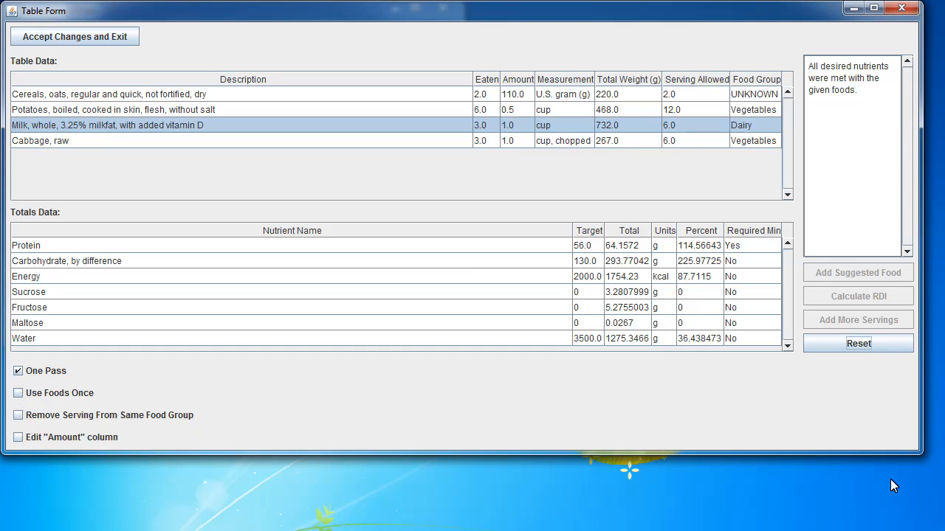
click(858, 343)
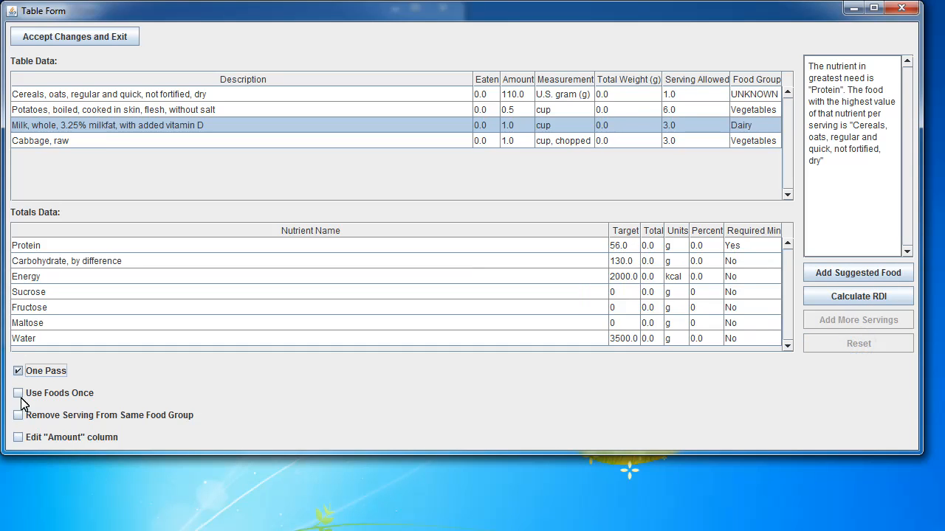
Step: Replace One Pass with Use Foods Once and add the suggested food until all four foods have been used once
click(16, 375)
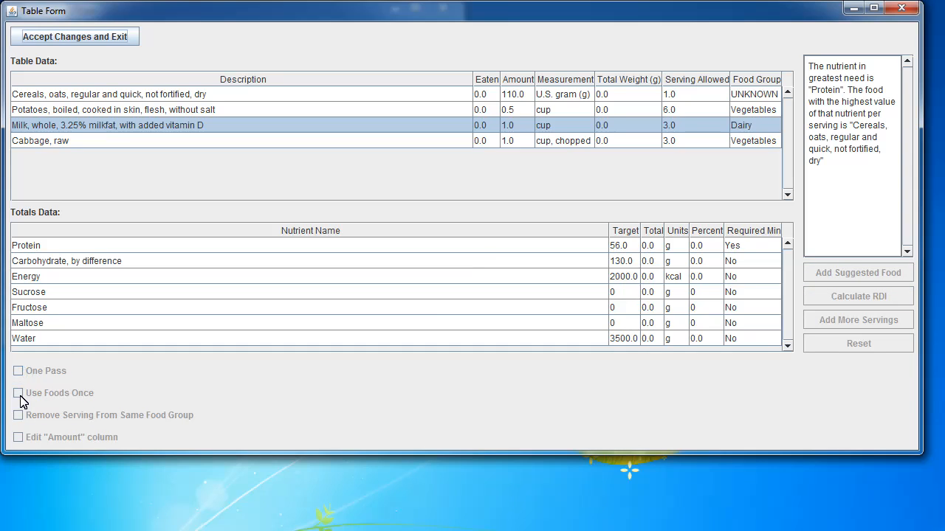
click(18, 397)
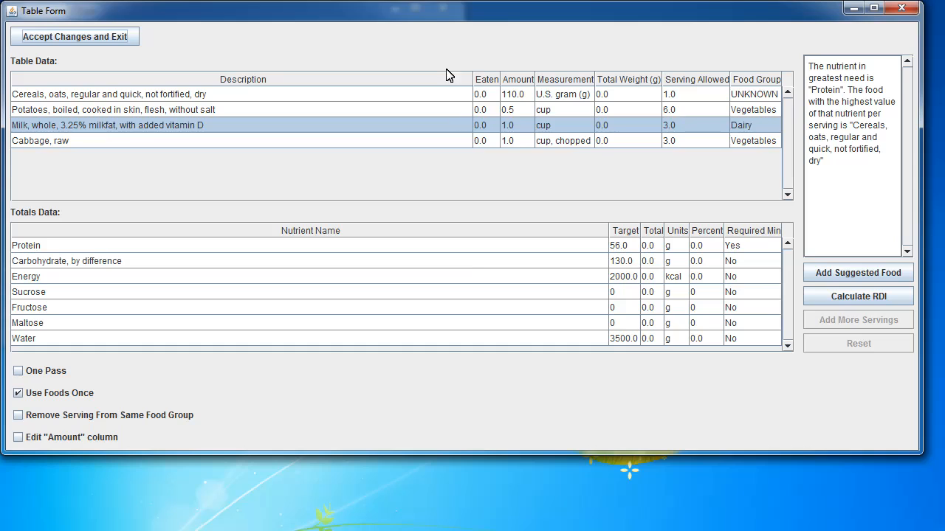
click(856, 273)
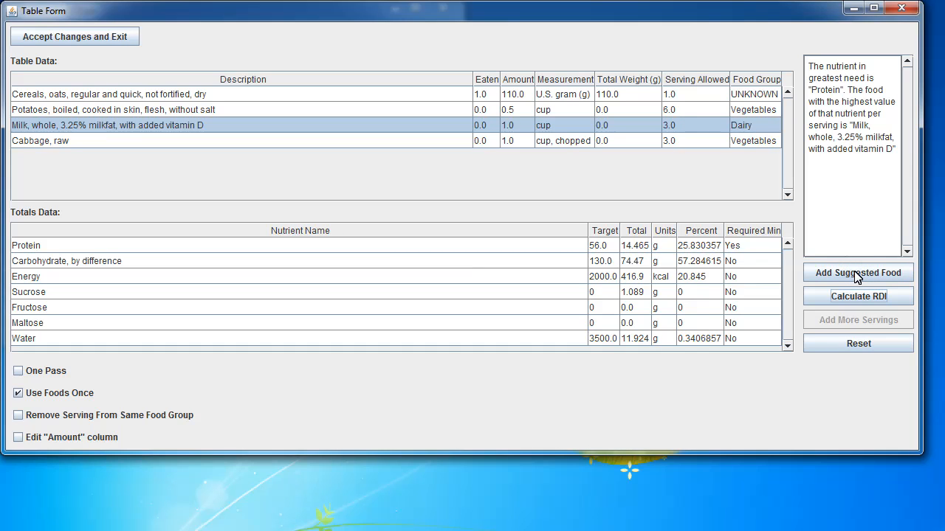
click(856, 273)
click(856, 273)
click(856, 273)
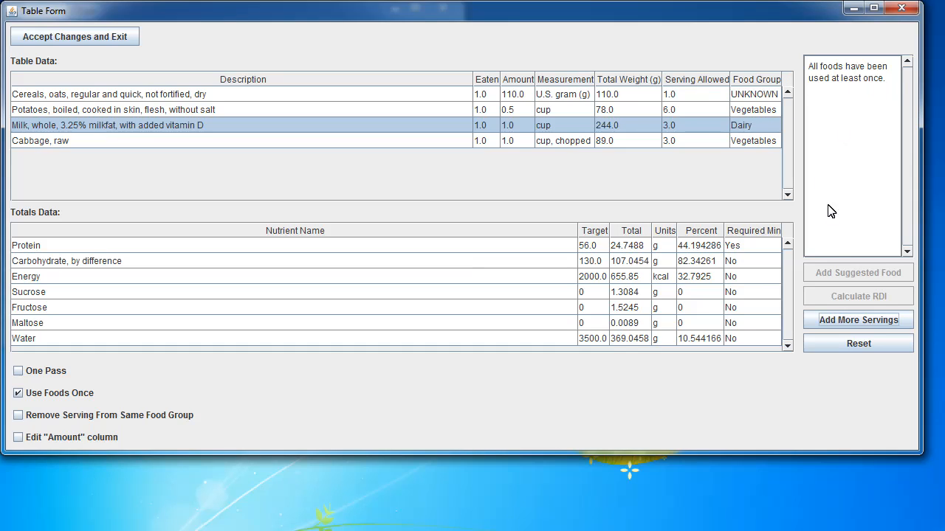
Step: Allow a second round of servings and add the suggested foods until each has been eaten twice
click(839, 325)
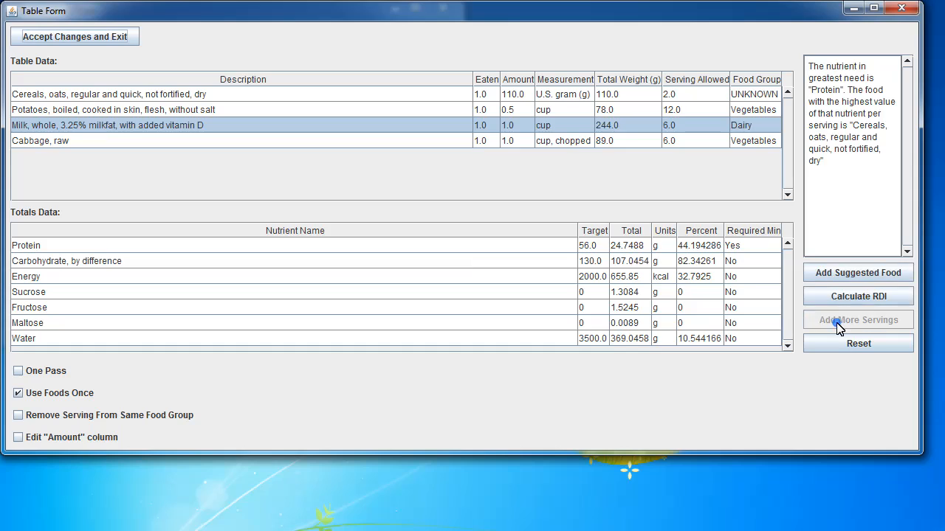
click(837, 274)
click(838, 275)
click(838, 275)
click(838, 275)
click(837, 275)
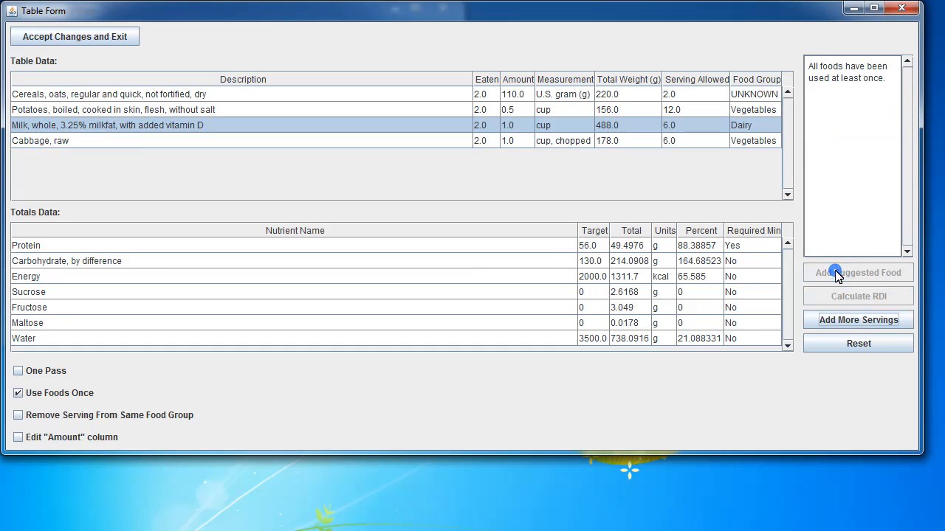
Step: Allow a third round of servings, add the suggested oats cereal once, and reset the table
click(841, 320)
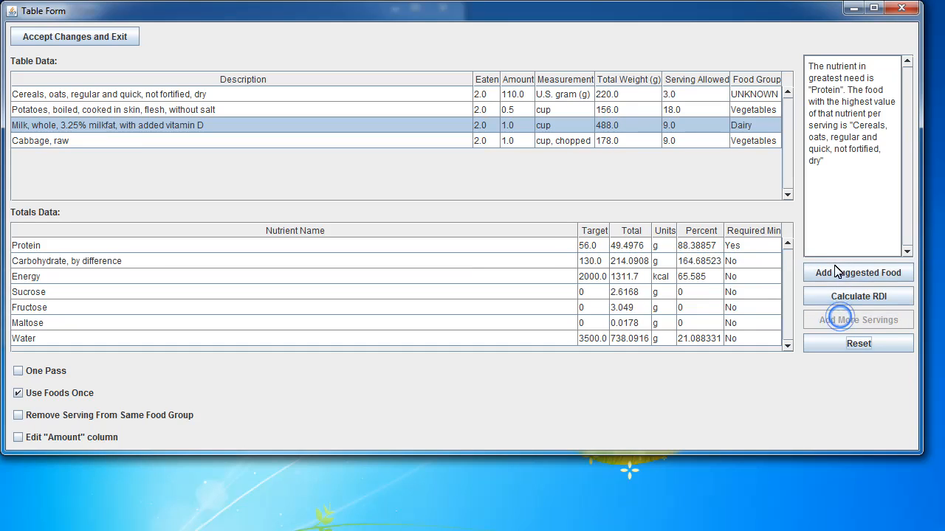
click(838, 270)
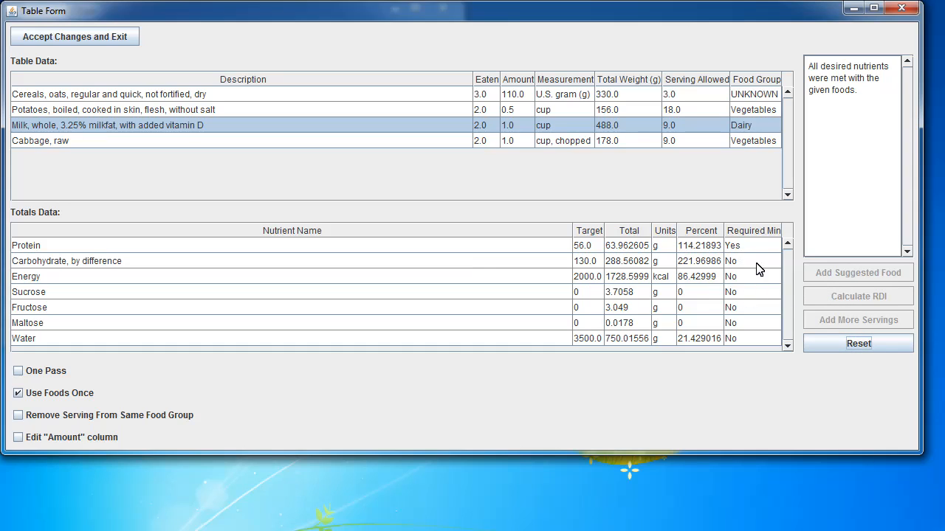
click(856, 350)
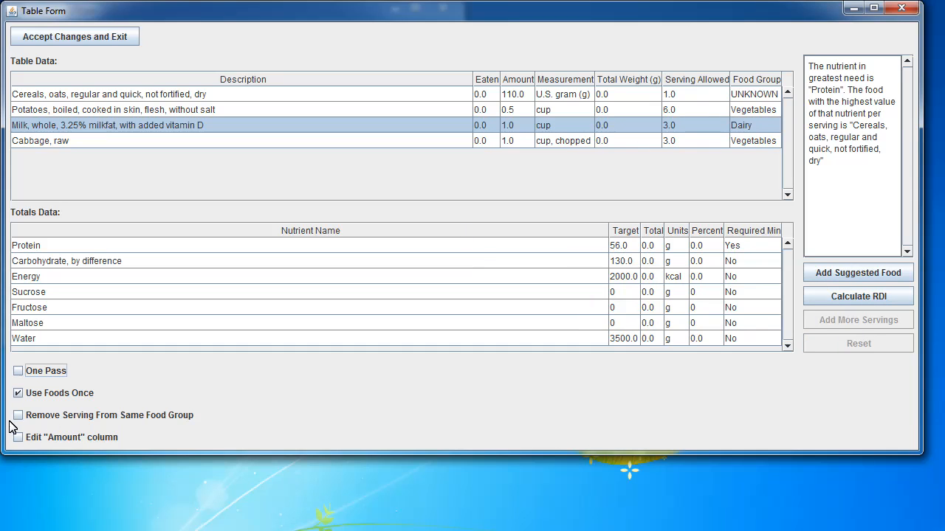
Step: Calculate the RDI with One Pass and Remove Serving From Same Food Group instead of Use Foods Once, including a second round of servings
click(18, 371)
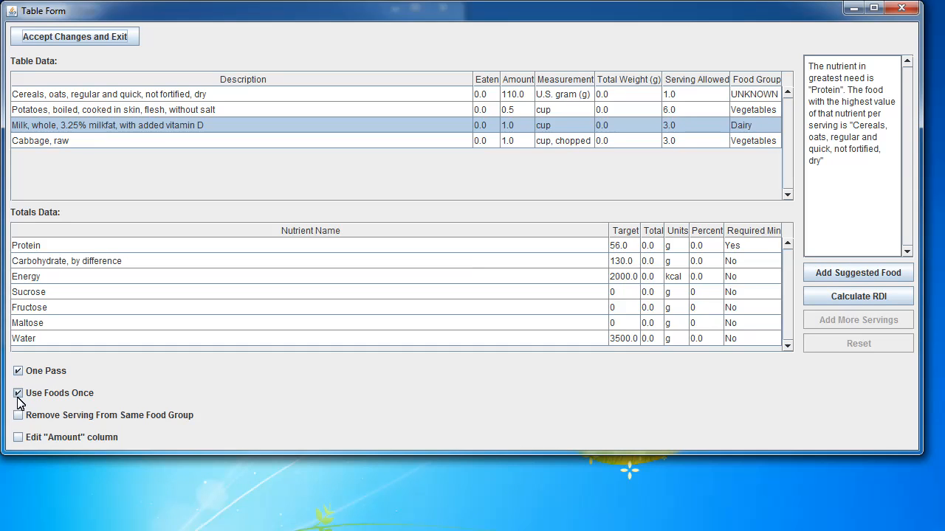
click(18, 394)
click(18, 415)
click(837, 298)
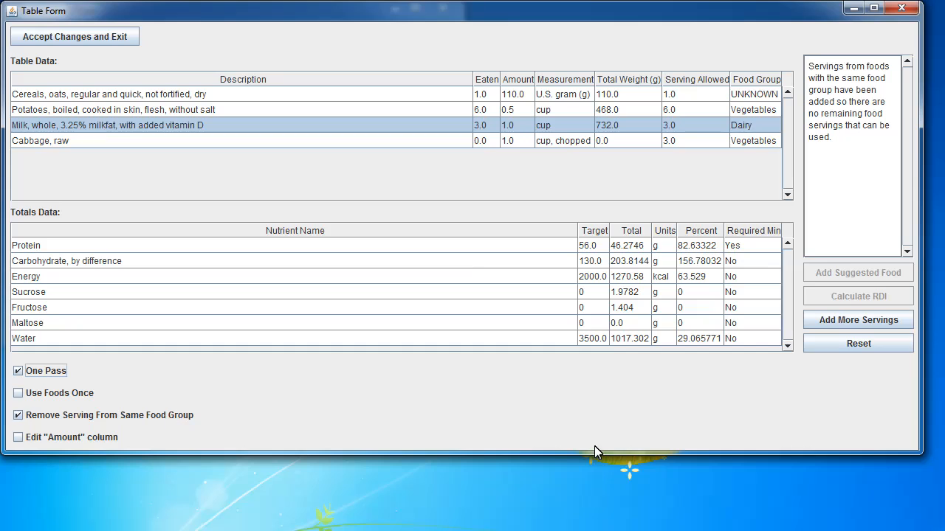
click(846, 322)
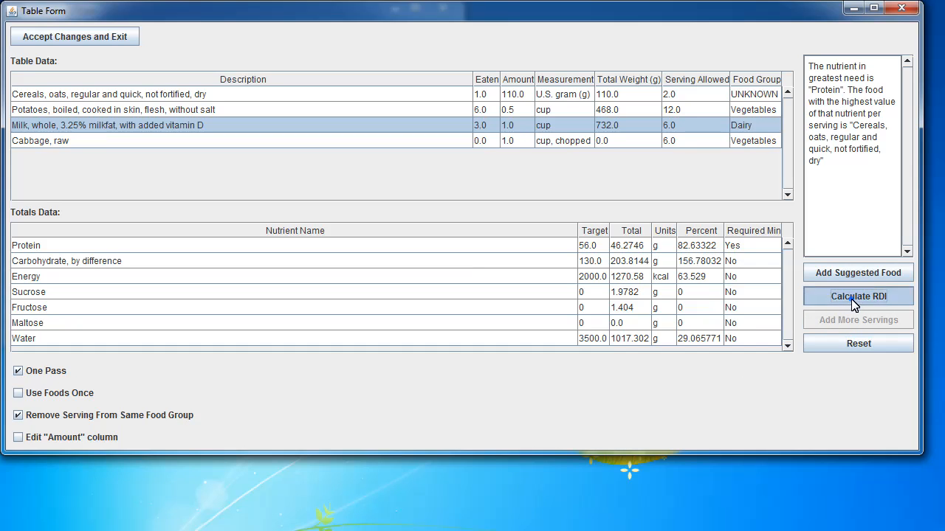
click(853, 302)
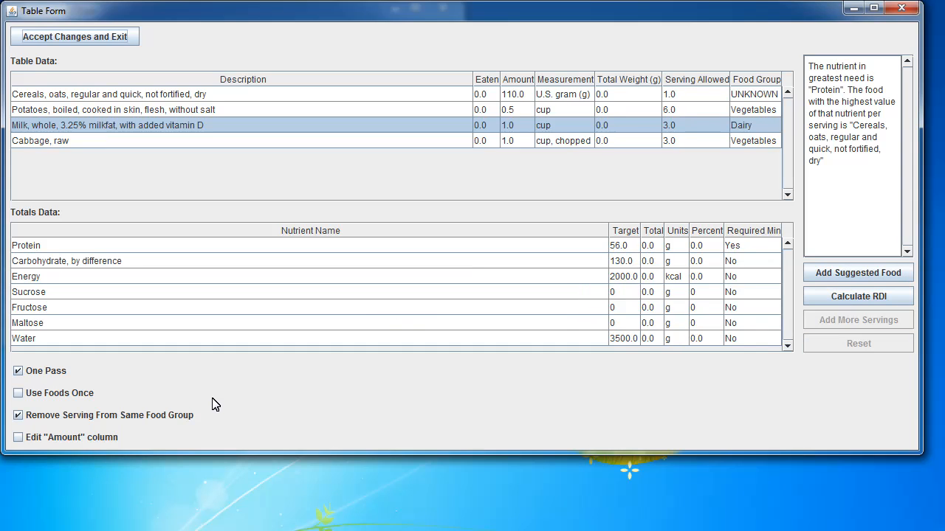
Step: Replace One Pass with Use Foods Once and set the eaten servings of boiled potatoes to 6
click(18, 394)
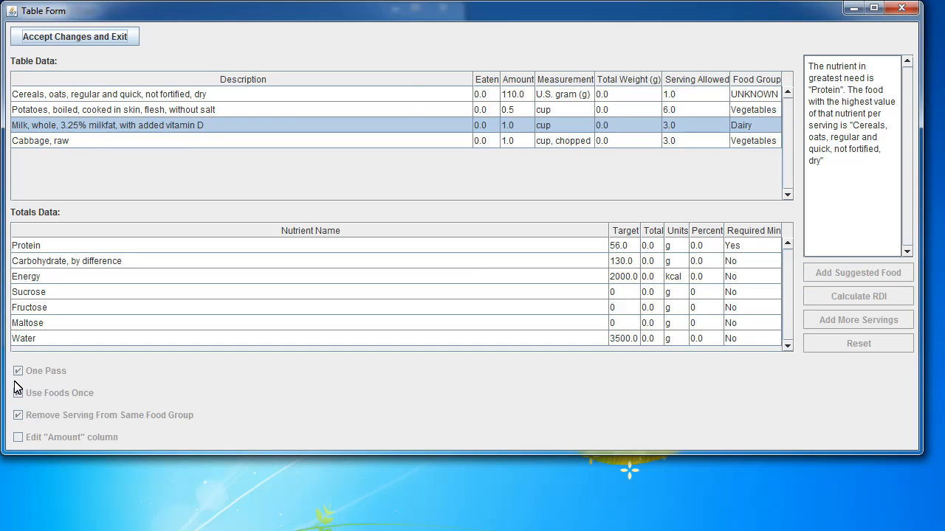
click(18, 374)
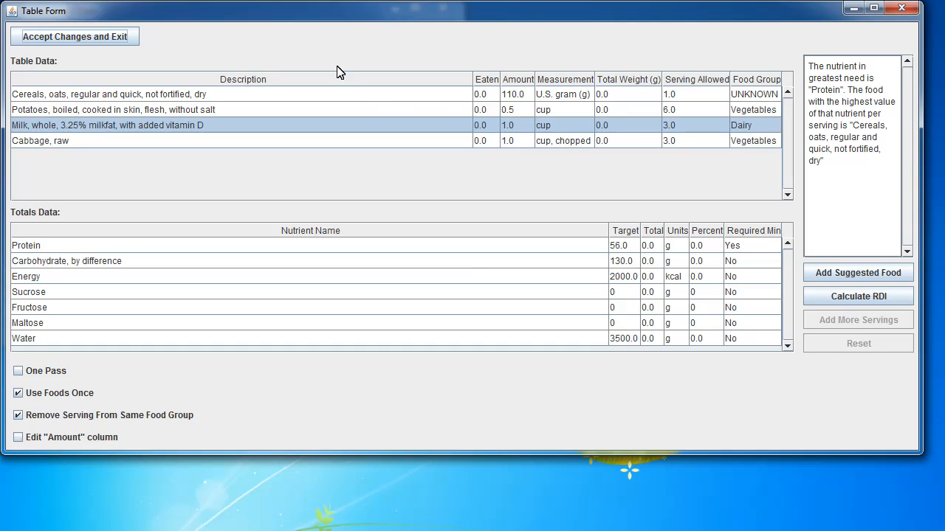
click(493, 111)
click(493, 110)
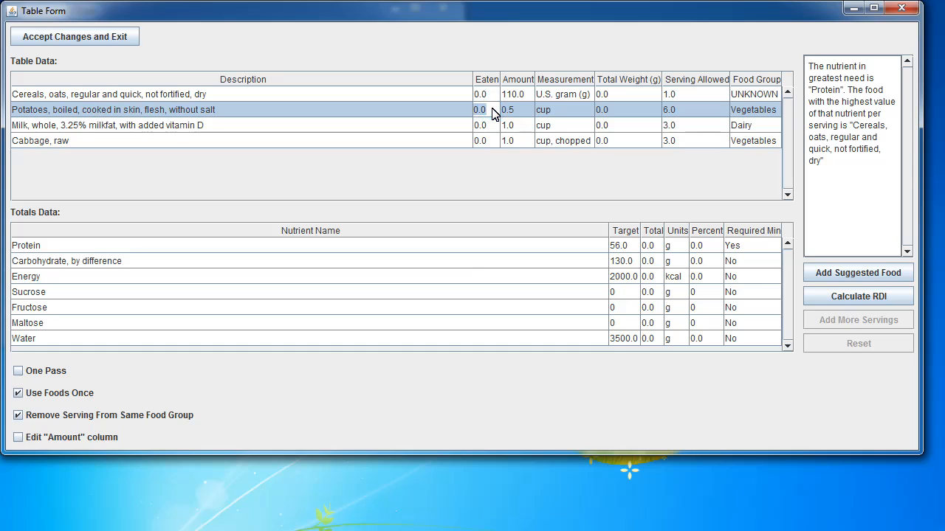
key(BackSpace)
key(BackSpace)
key(BackSpace)
text(6)
key(Return)
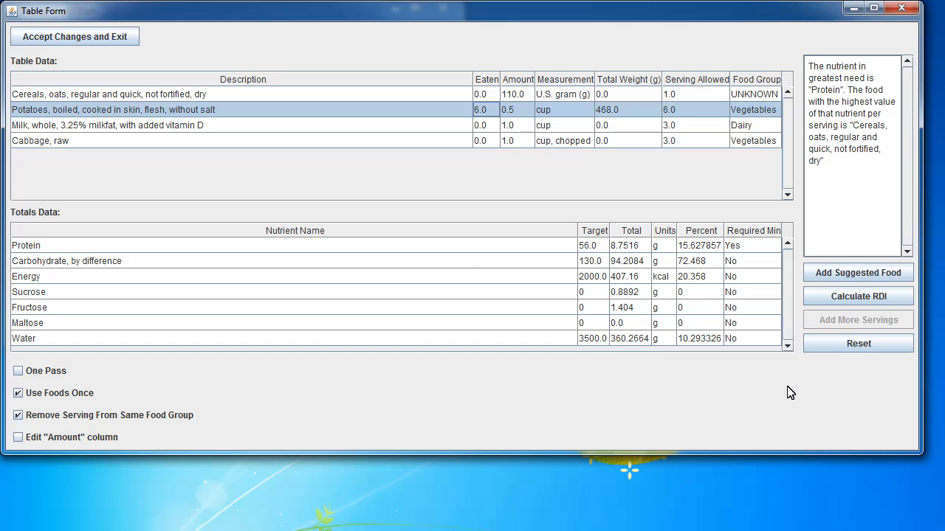
Step: Add the suggested foods over two rounds of servings until oats, milk and raw cabbage each have 2 eaten servings
click(873, 273)
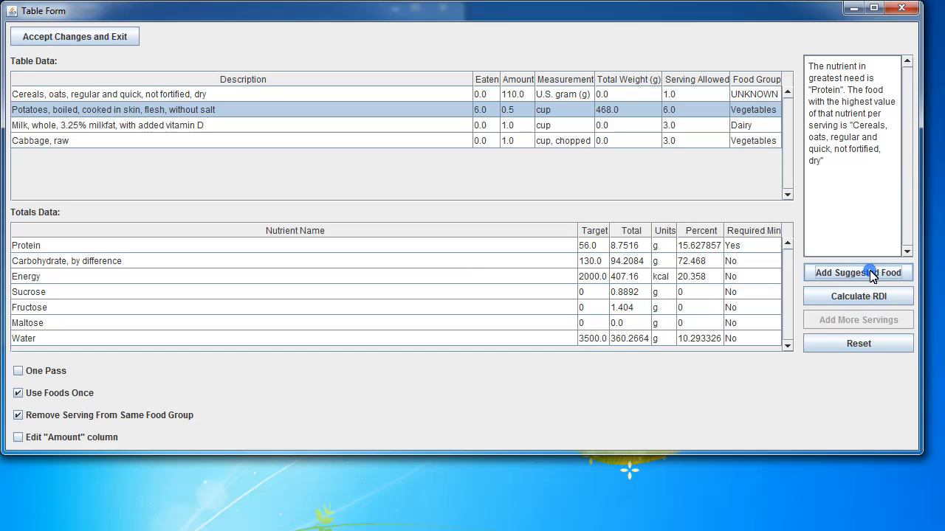
click(874, 273)
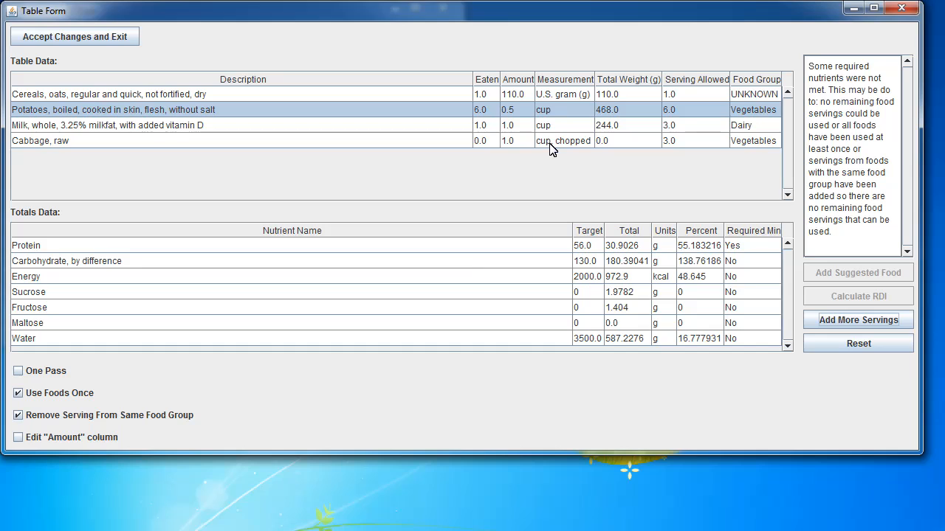
click(849, 328)
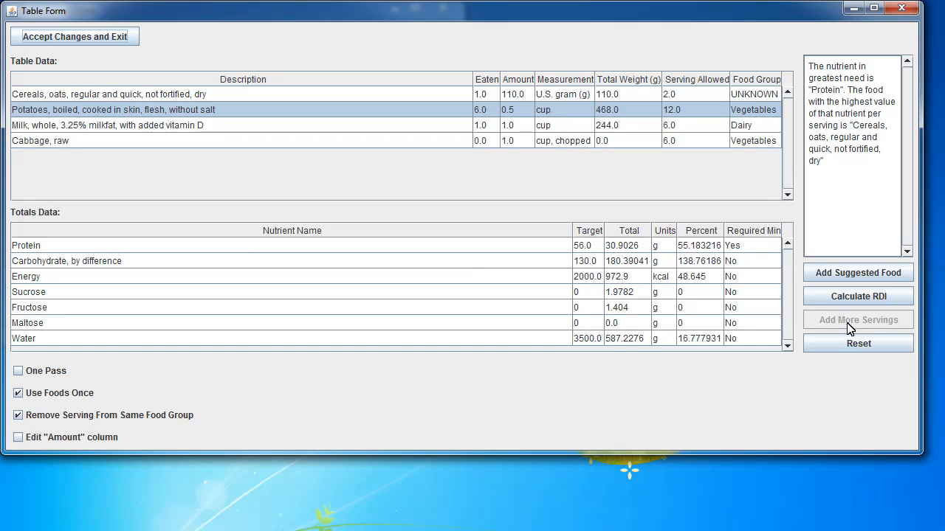
click(849, 273)
click(848, 273)
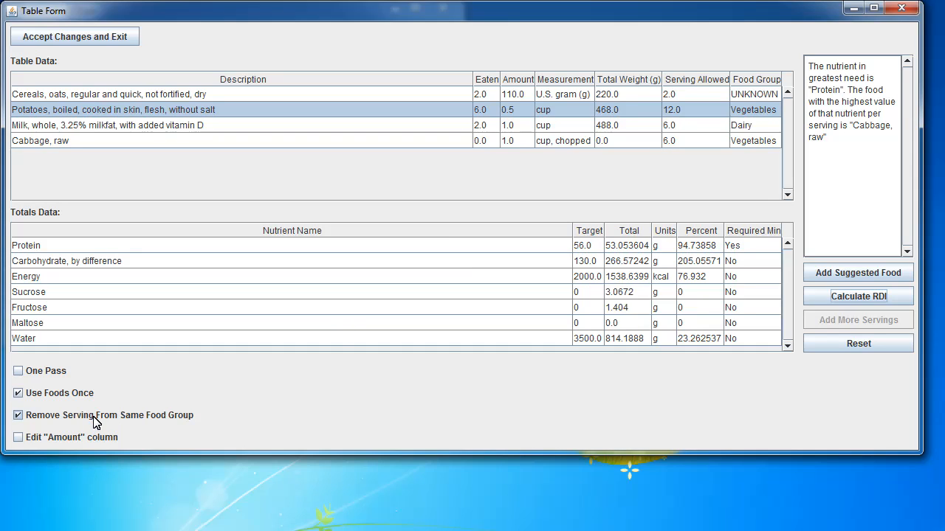
click(848, 276)
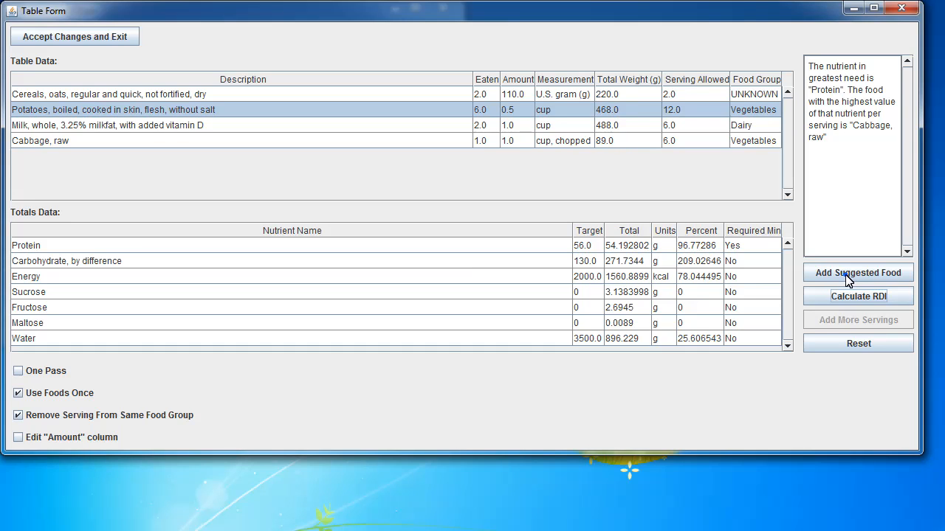
click(847, 277)
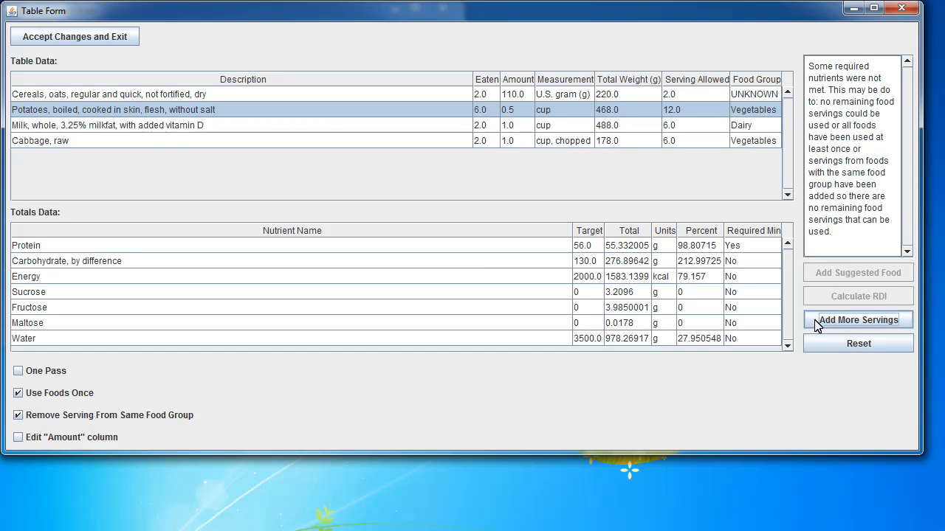
Step: Add more servings for a third round, include one suggested serving of oats, and clear the calculation
click(826, 325)
click(839, 275)
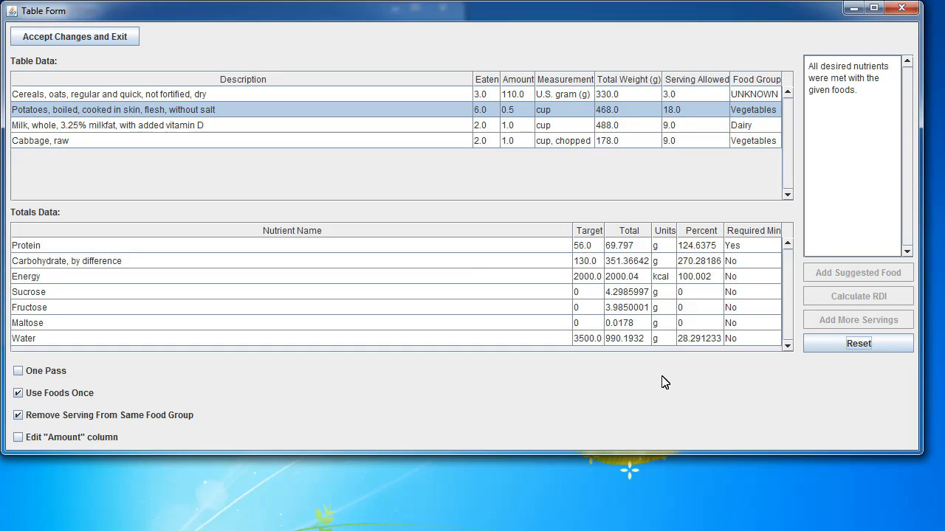
click(847, 347)
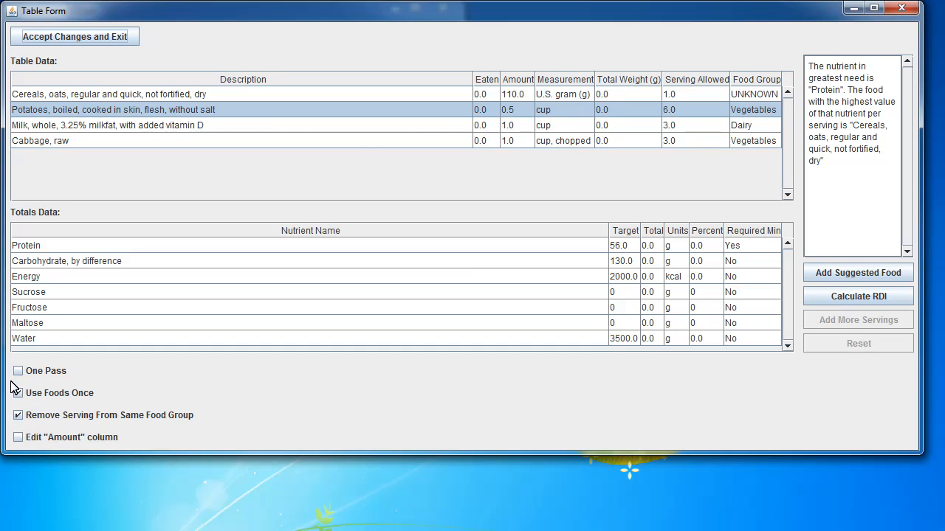
Step: Disable Remove Serving From Same Food Group, enable Edit "Amount" column, and set the oats cereal's amount to 55 grams
click(19, 416)
click(19, 437)
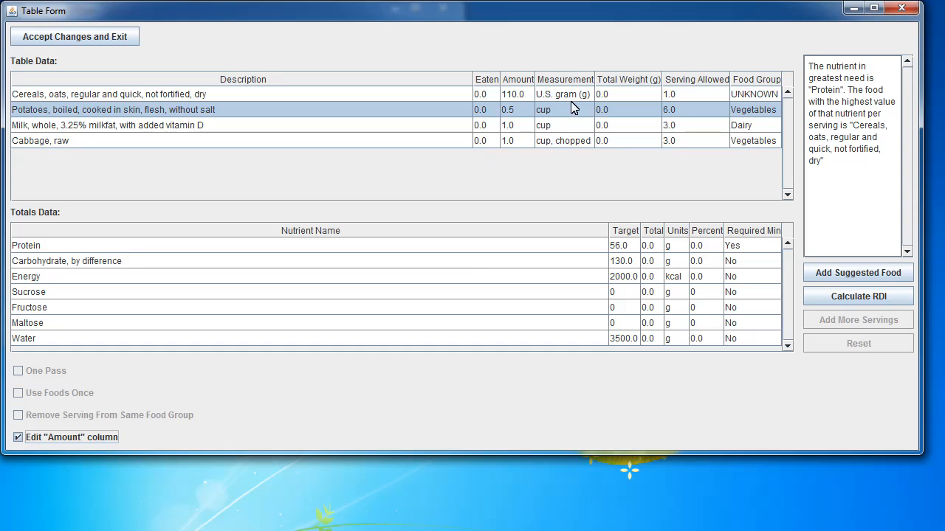
click(514, 97)
double_click(515, 97)
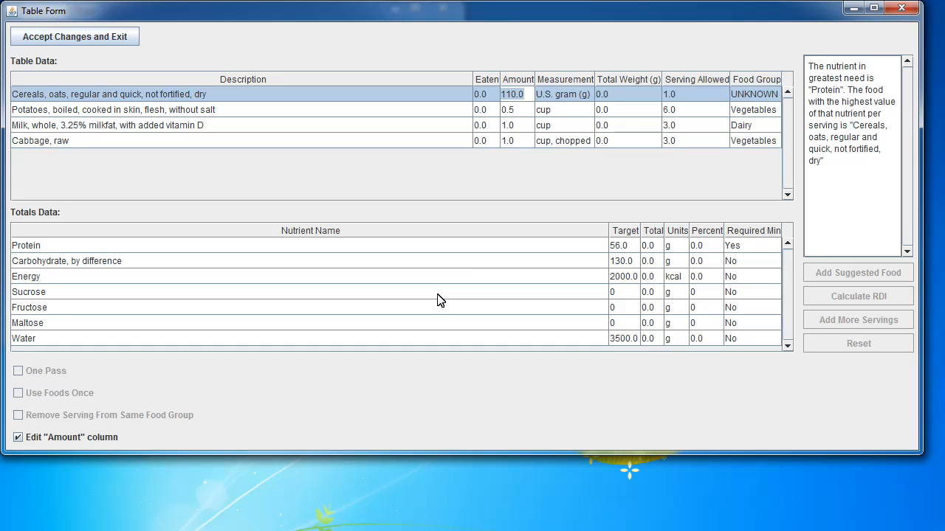
key(BackSpace)
key(BackSpace)
key(BackSpace)
key(BackSpace)
key(BackSpace)
text(55)
key(Return)
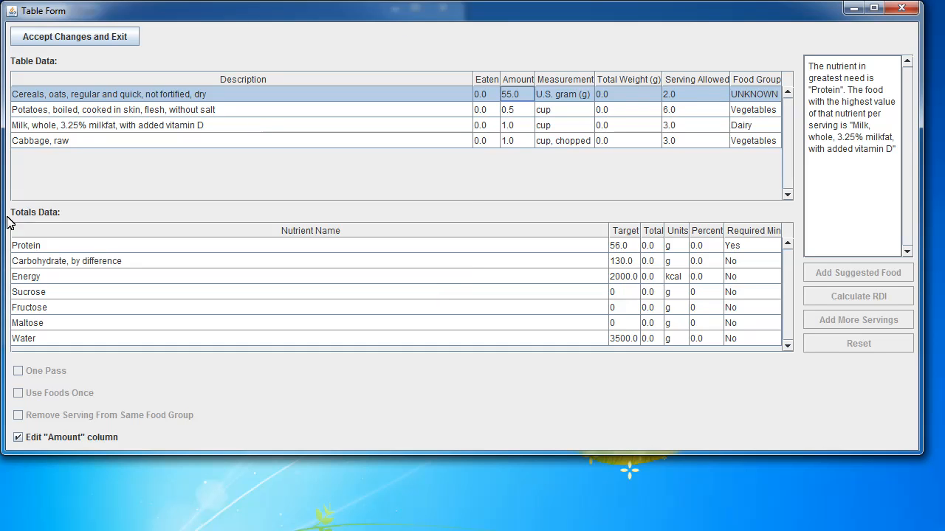
Step: Disable Edit "Amount" column and calculate the RDI with all options off
click(18, 438)
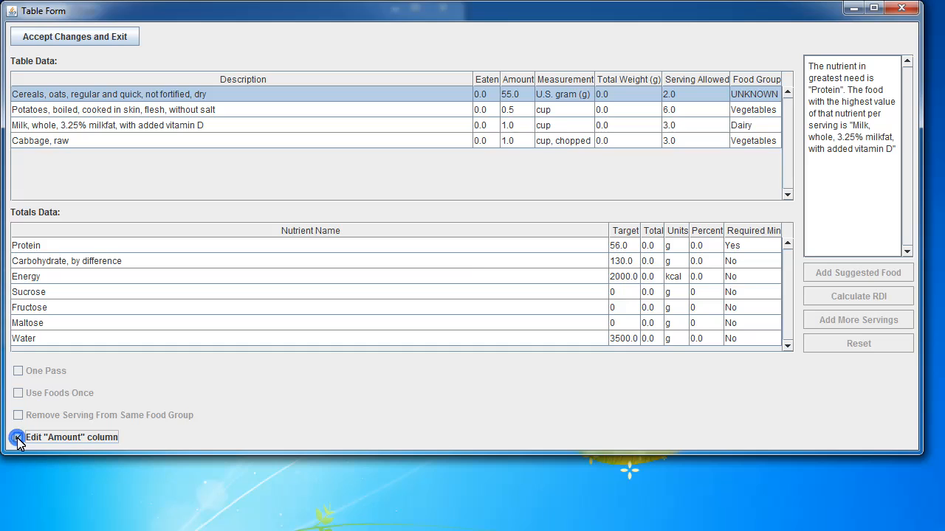
click(17, 438)
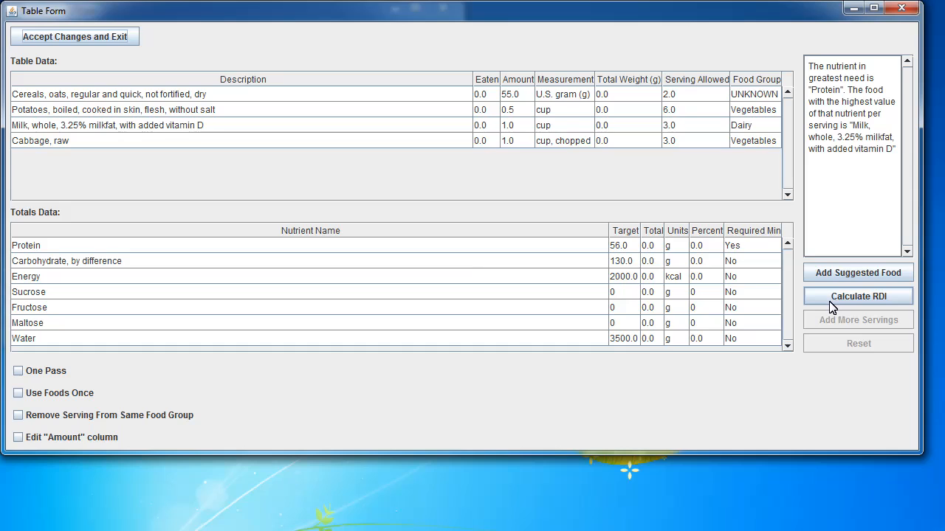
click(826, 310)
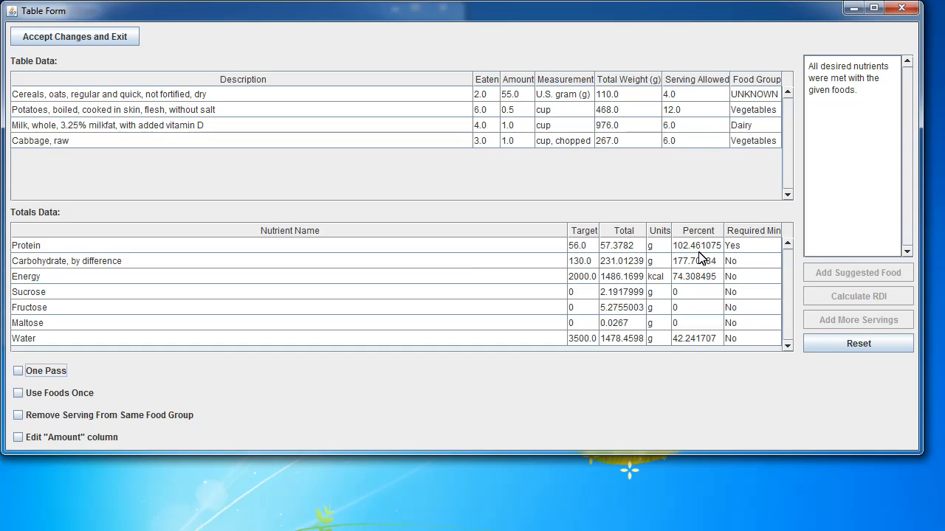
Step: Clear the calculation and set the oats cereal's amount to 110 grams, enabling Edit "Amount" column only for this change
click(848, 353)
click(61, 440)
click(61, 441)
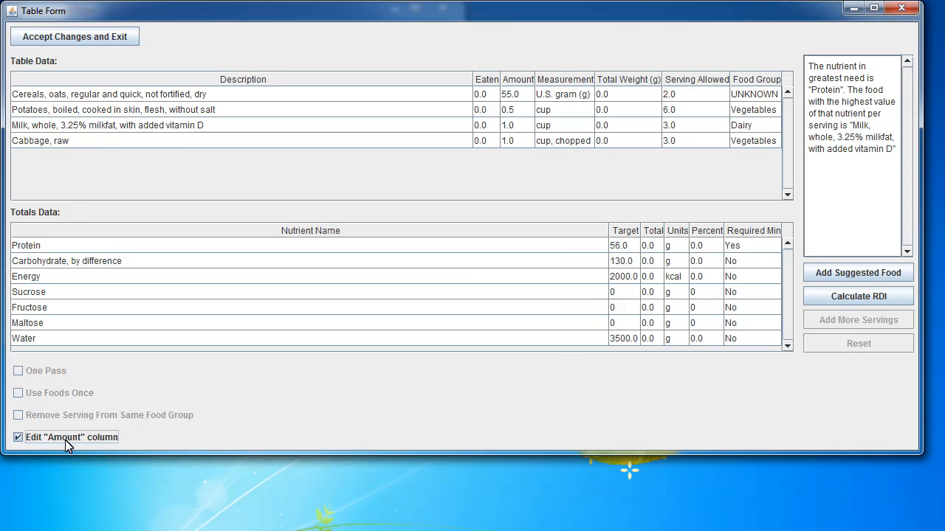
double_click(509, 95)
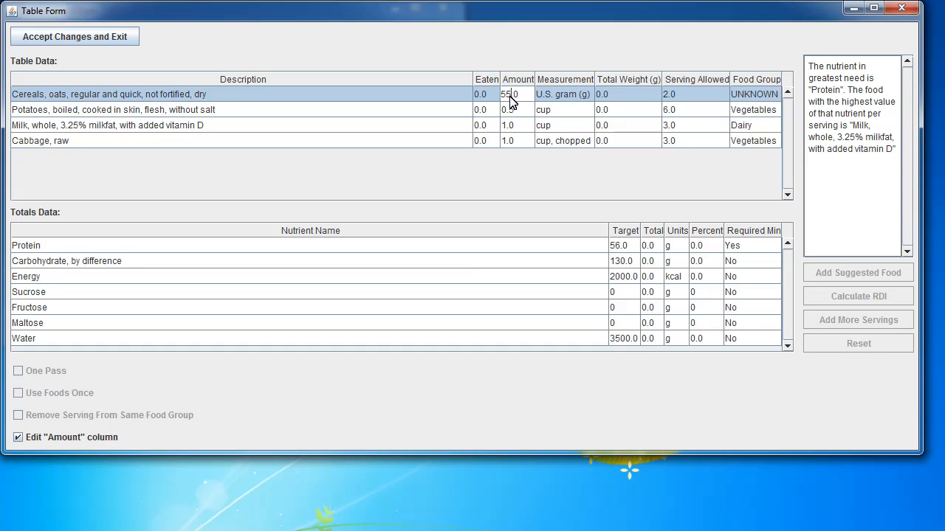
double_click(509, 96)
text(110)
key(Return)
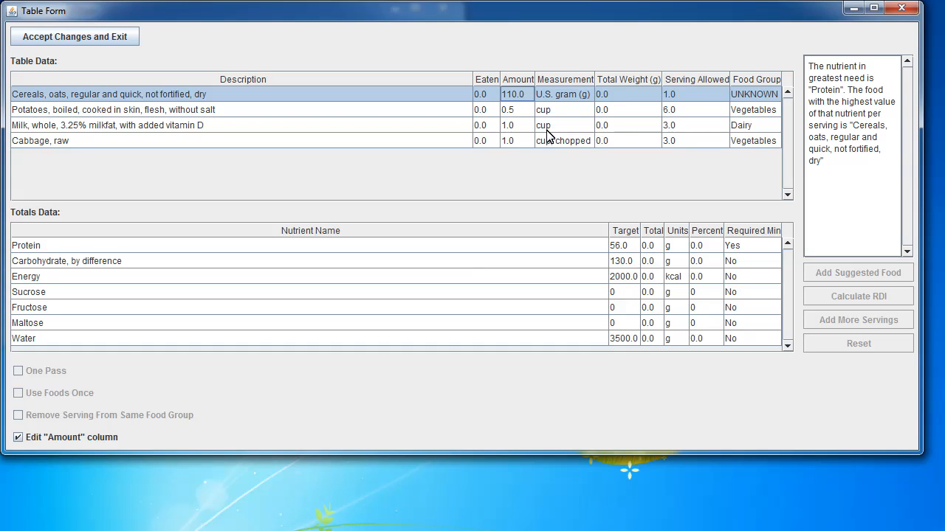
click(42, 441)
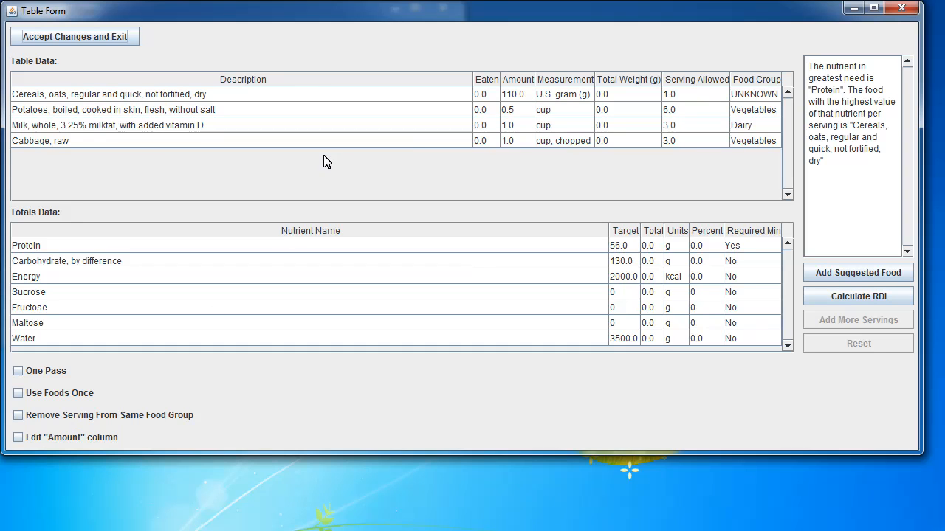
Step: Set the eaten servings of the oats cereal to 1
click(482, 94)
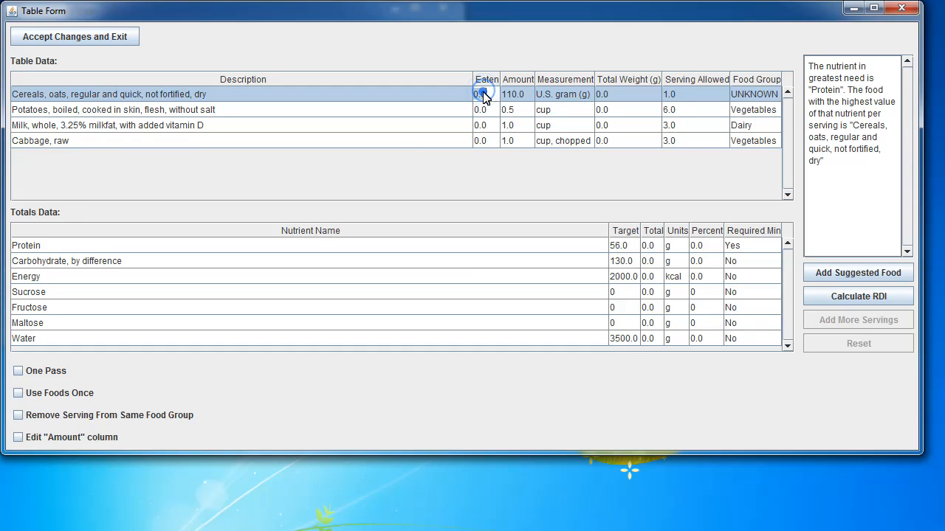
double_click(480, 96)
key(BackSpace)
key(BackSpace)
key(BackSpace)
text(1)
click(489, 118)
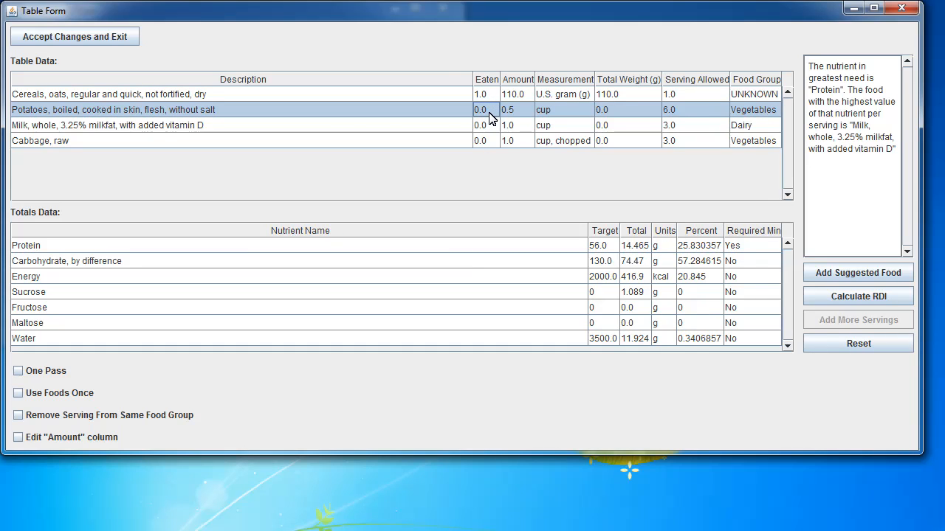
Step: Set the eaten servings to 6 for boiled potatoes, 4 for whole milk and 3 for raw cabbage
click(483, 111)
text(6)
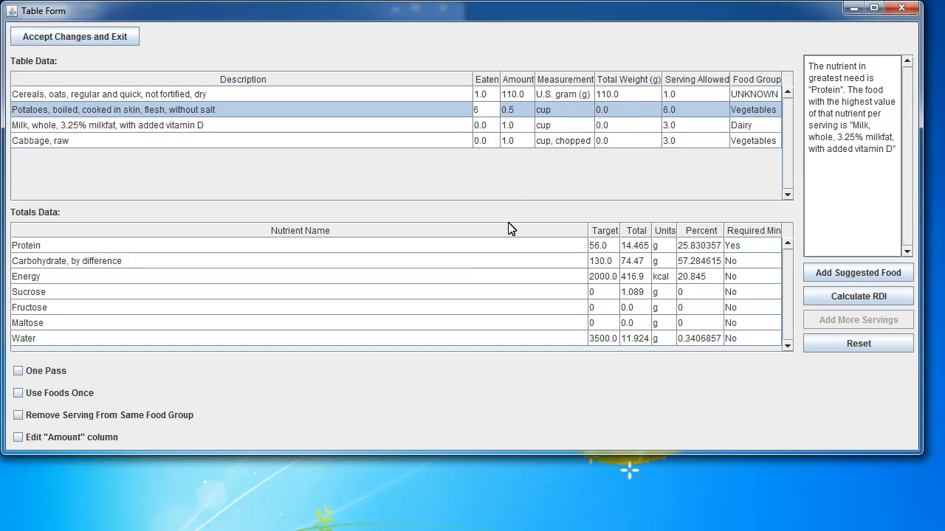
click(480, 127)
text(4)
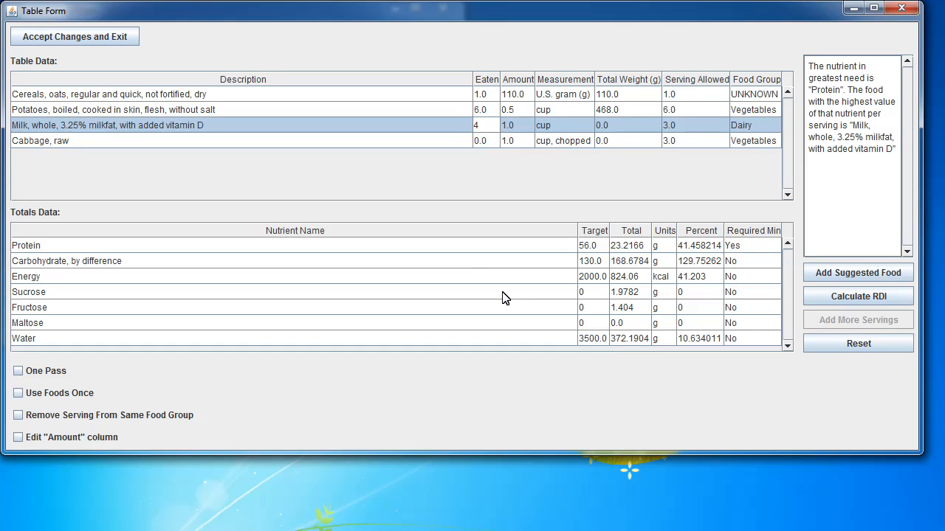
click(480, 141)
text(3)
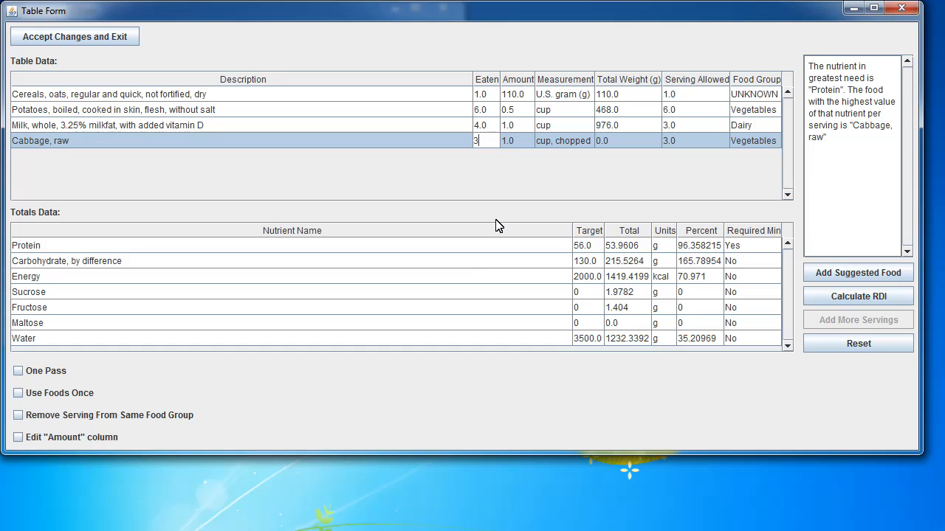
key(Return)
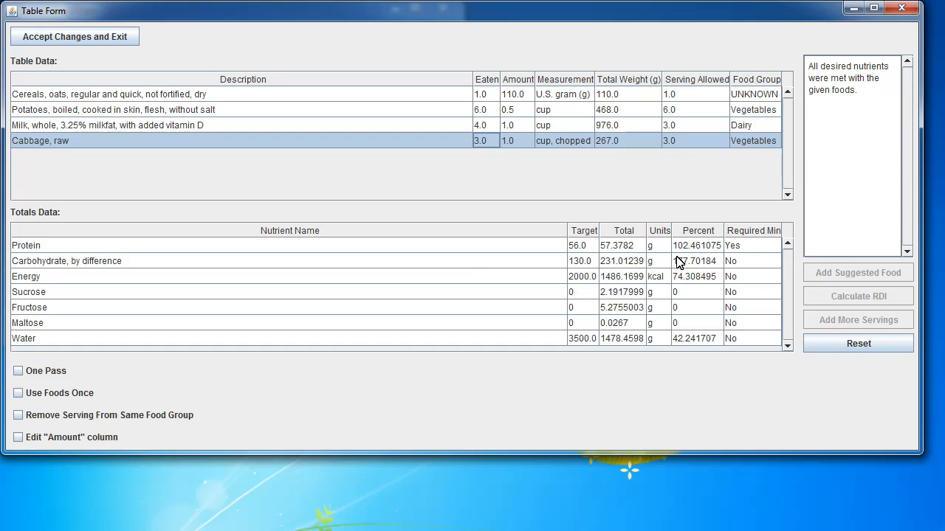
Step: Clear the manually entered servings, calculate the RDI with all options off, and accept the result
click(857, 344)
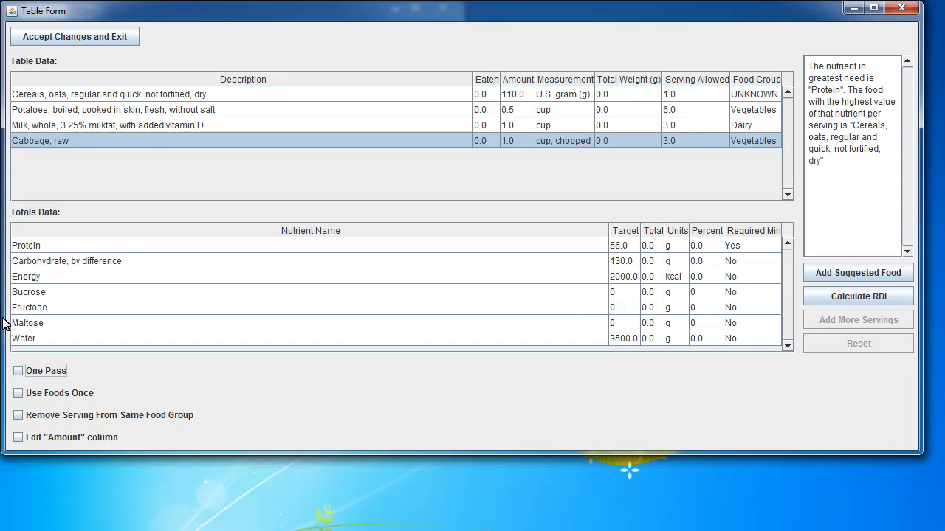
click(826, 295)
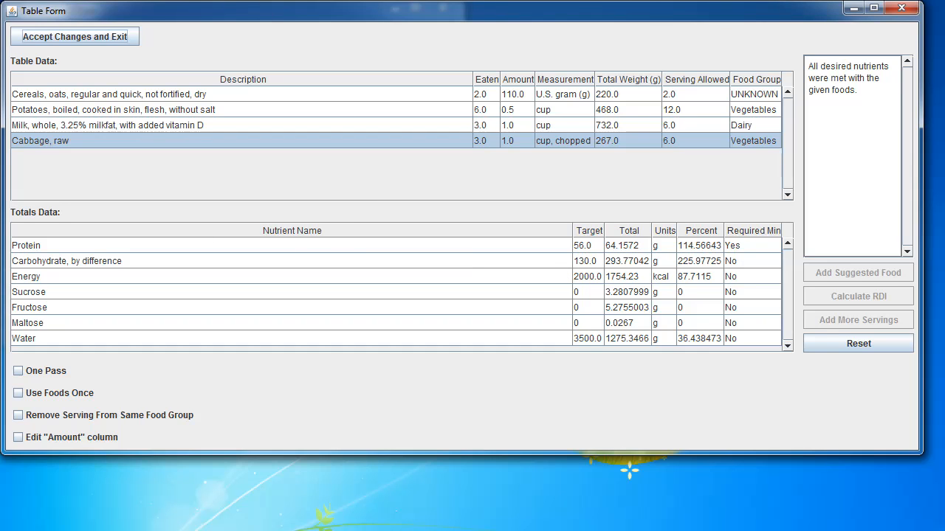
click(26, 43)
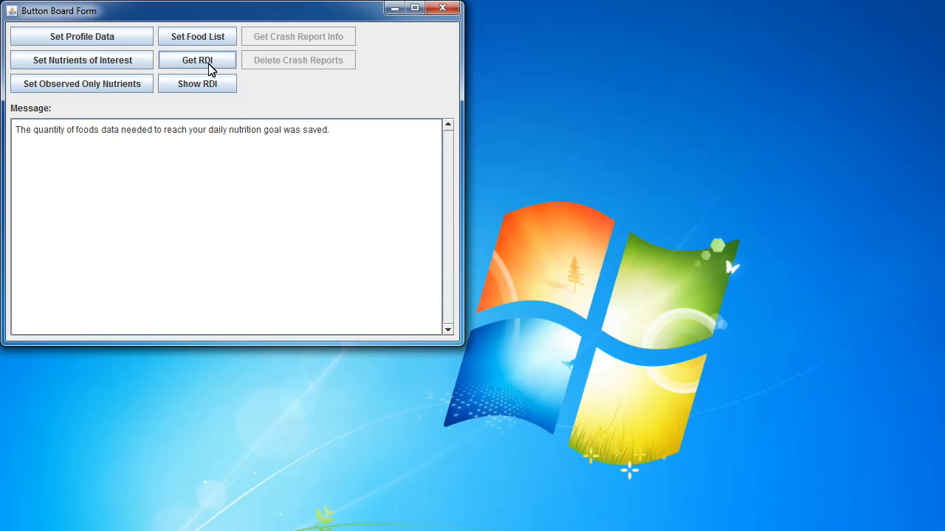
Step: Show the saved RDI, enlarge its table to review the food weights and nutrient totals, and close it
click(206, 86)
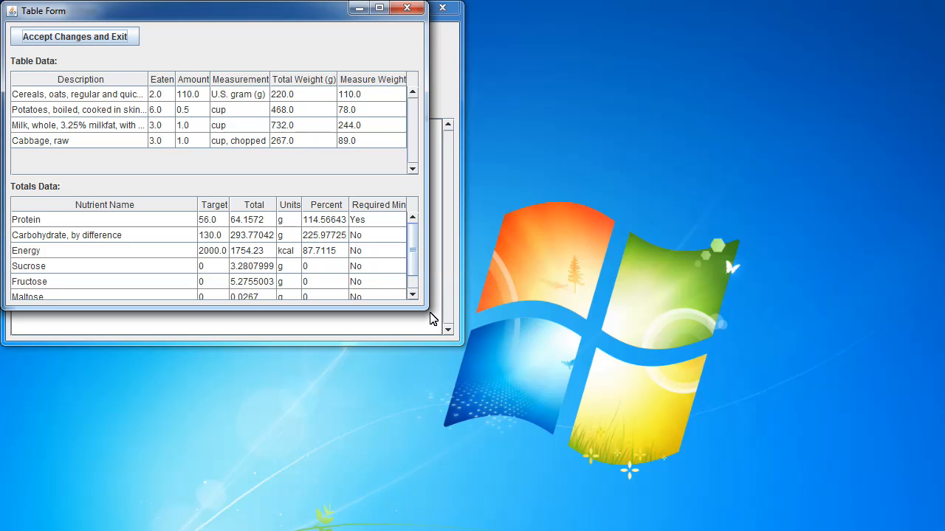
drag(425, 312, 852, 528)
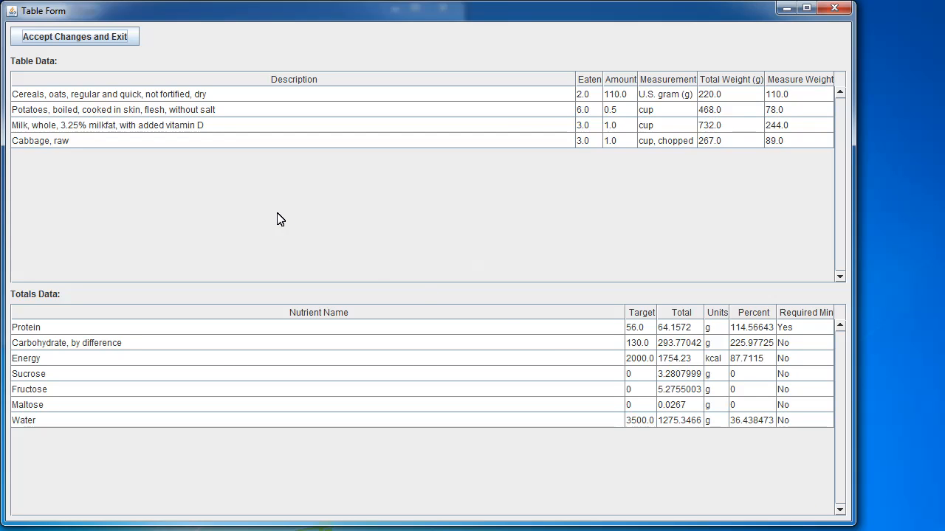
click(741, 133)
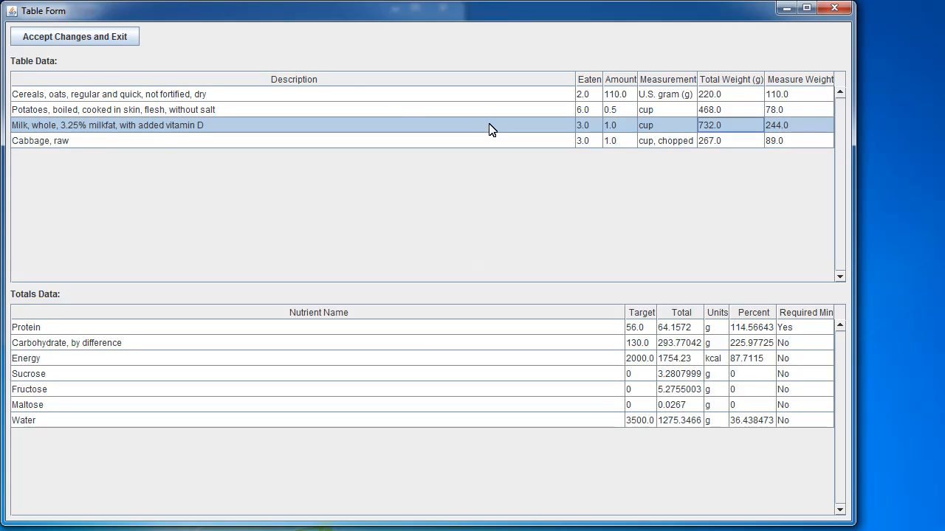
click(126, 37)
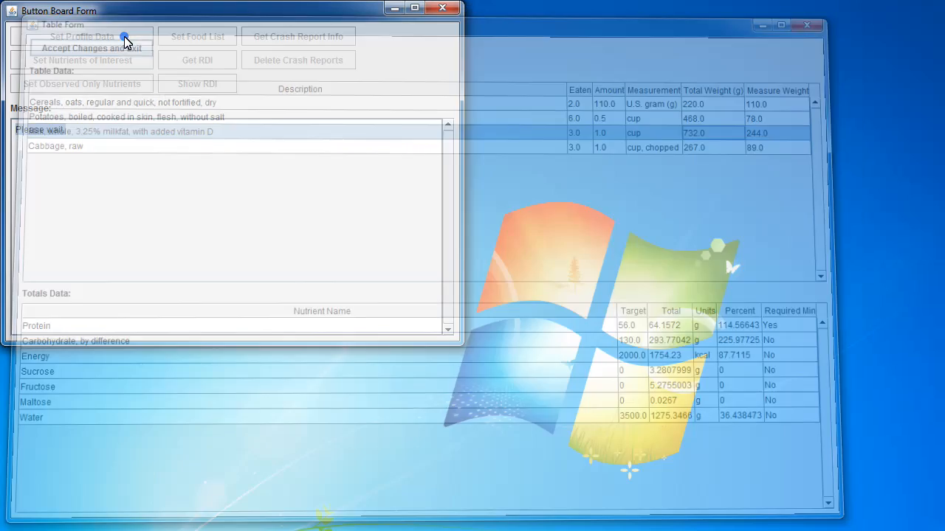